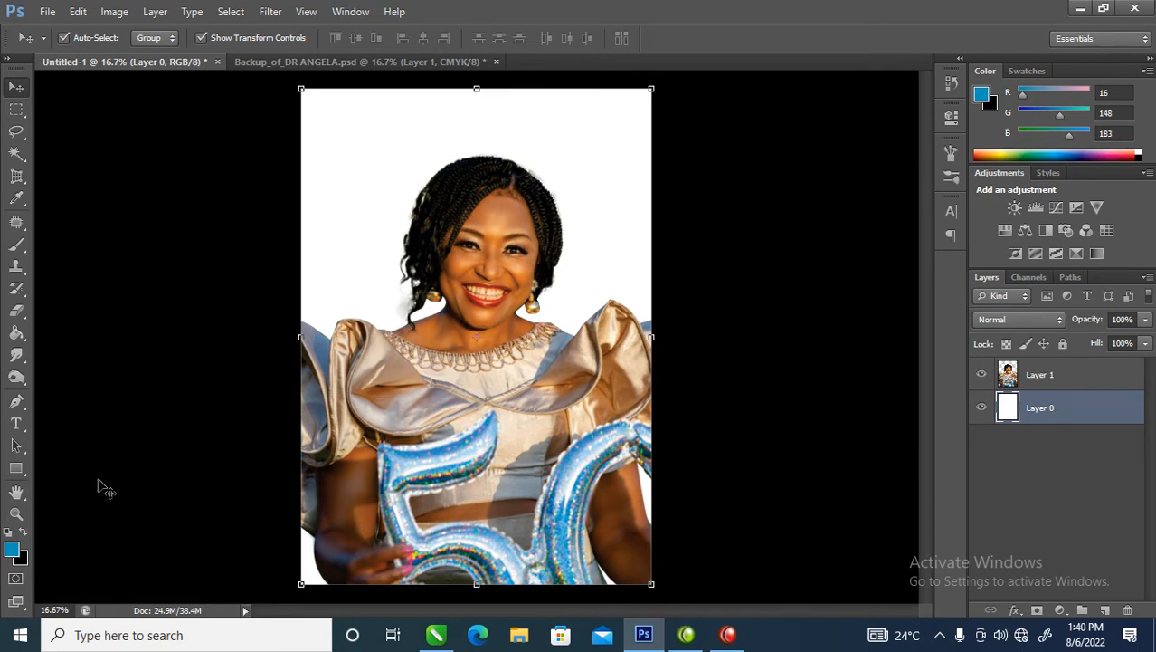
left_click(13, 549)
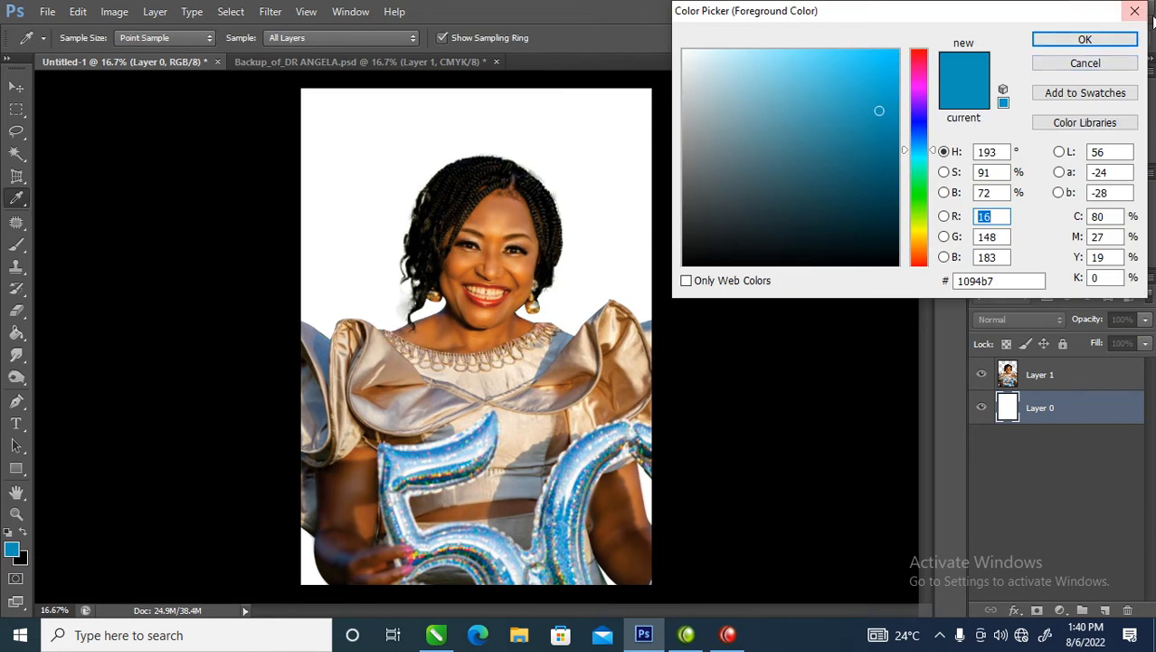
left_click(1131, 19)
left_click(1133, 9)
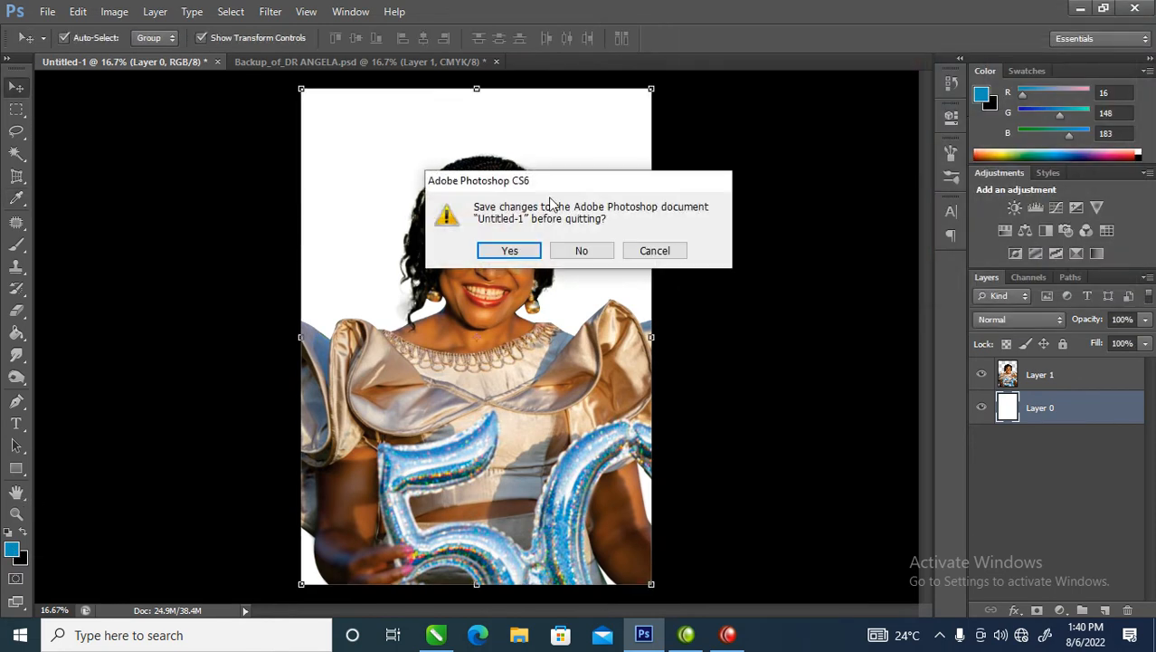
left_click(655, 251)
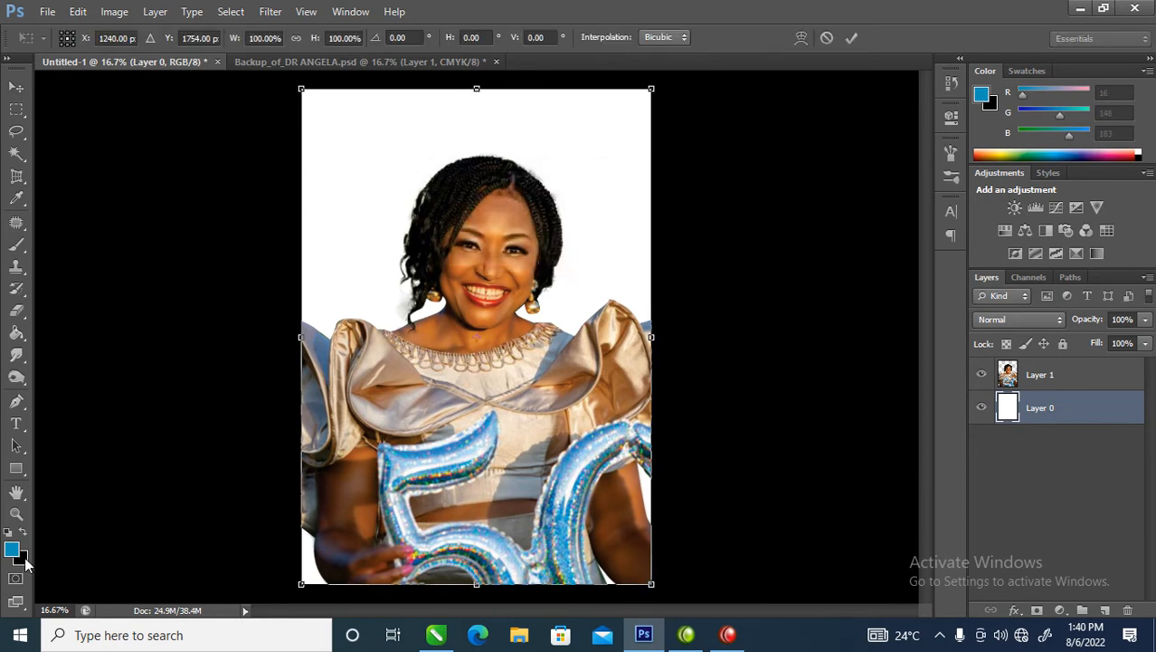
key("Return")
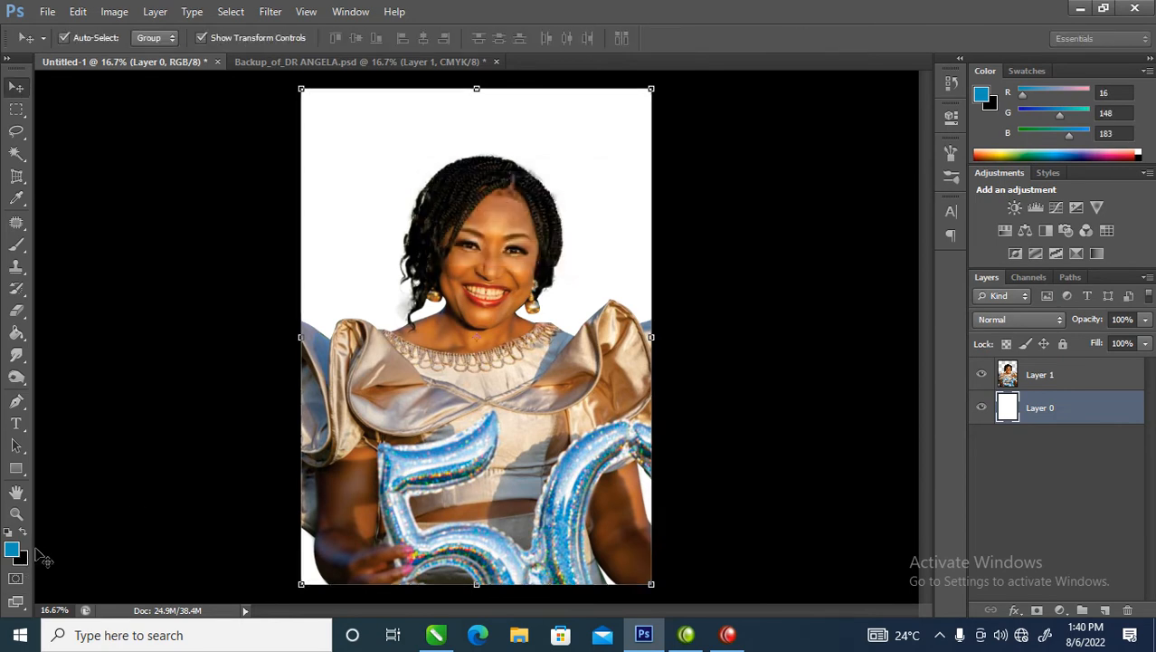
left_click(21, 558)
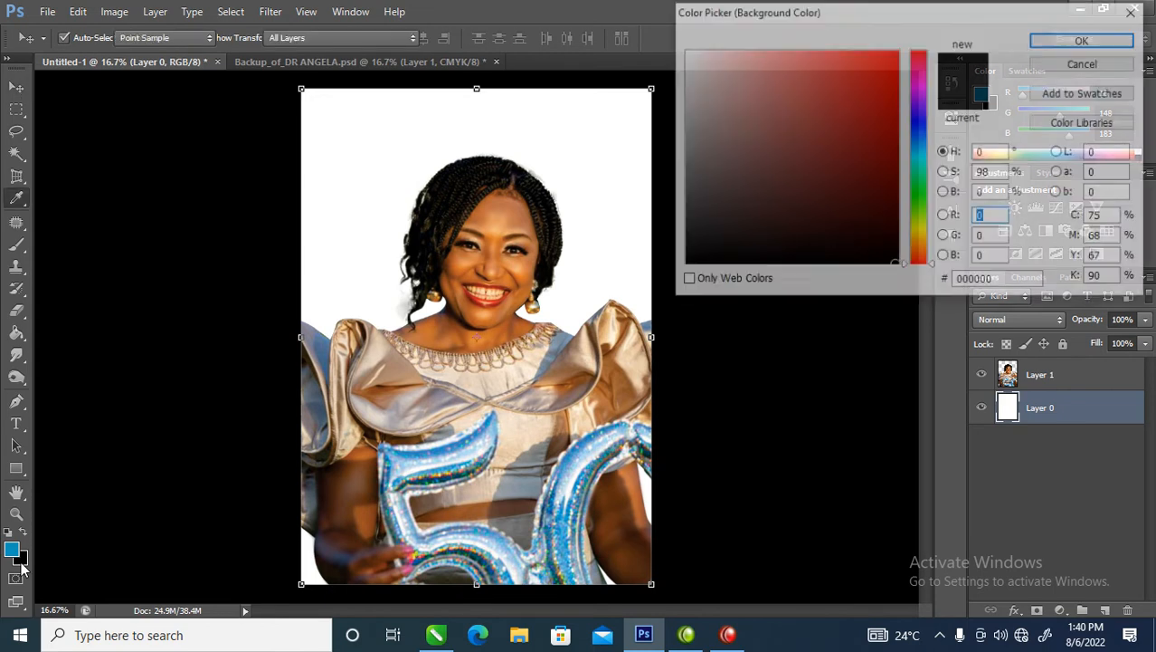
left_click(1135, 11)
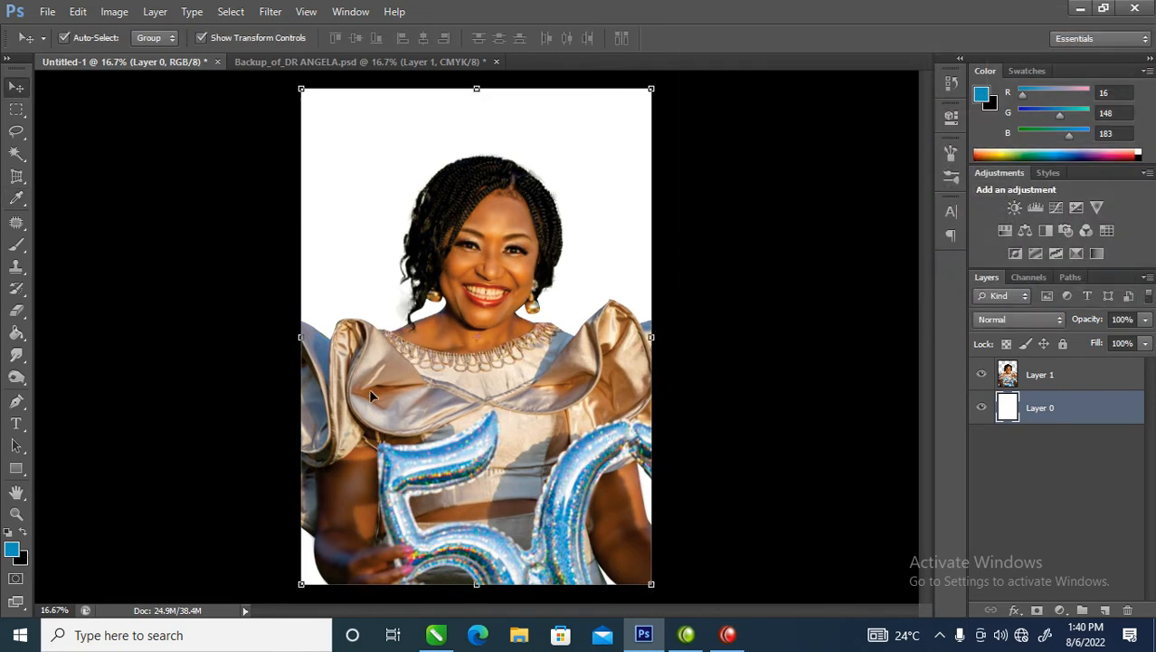
- Keep black (000000) as the background colour and fill Layer 0 with it
left_click(21, 559)
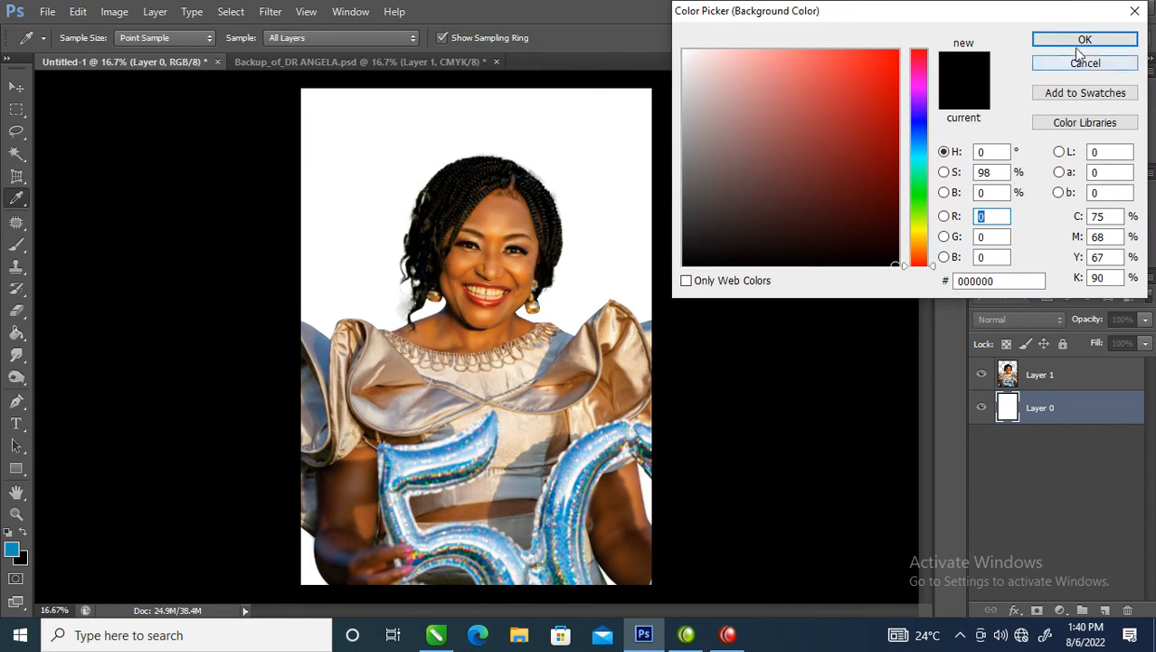
left_click(1082, 40)
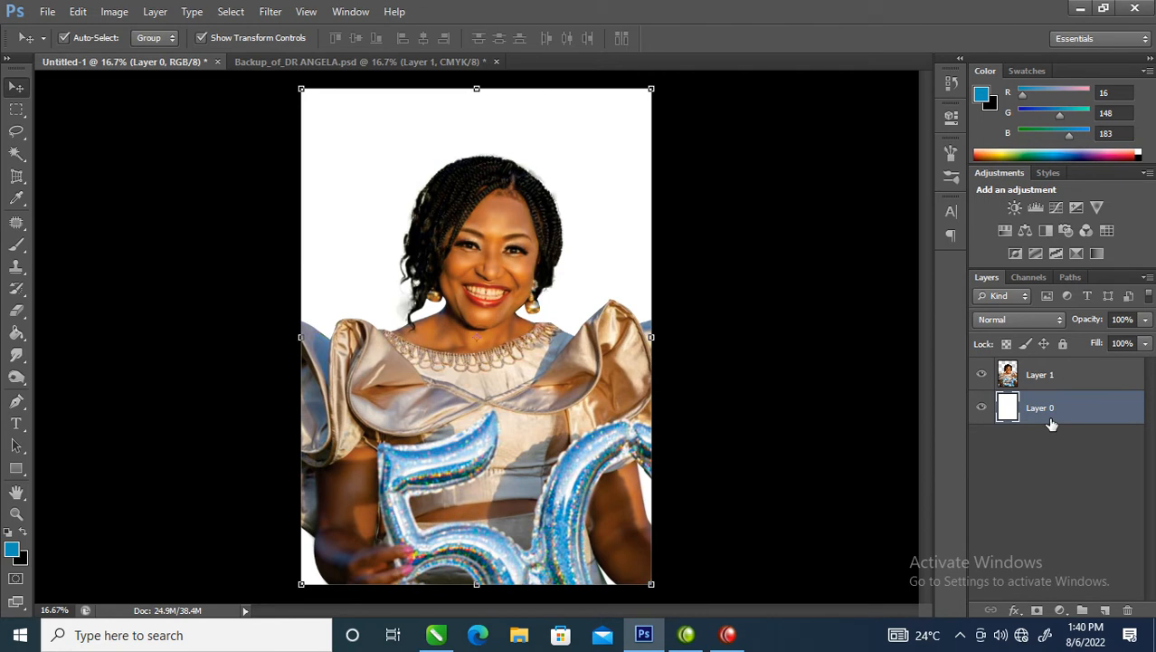
key("ctrl+BackSpace")
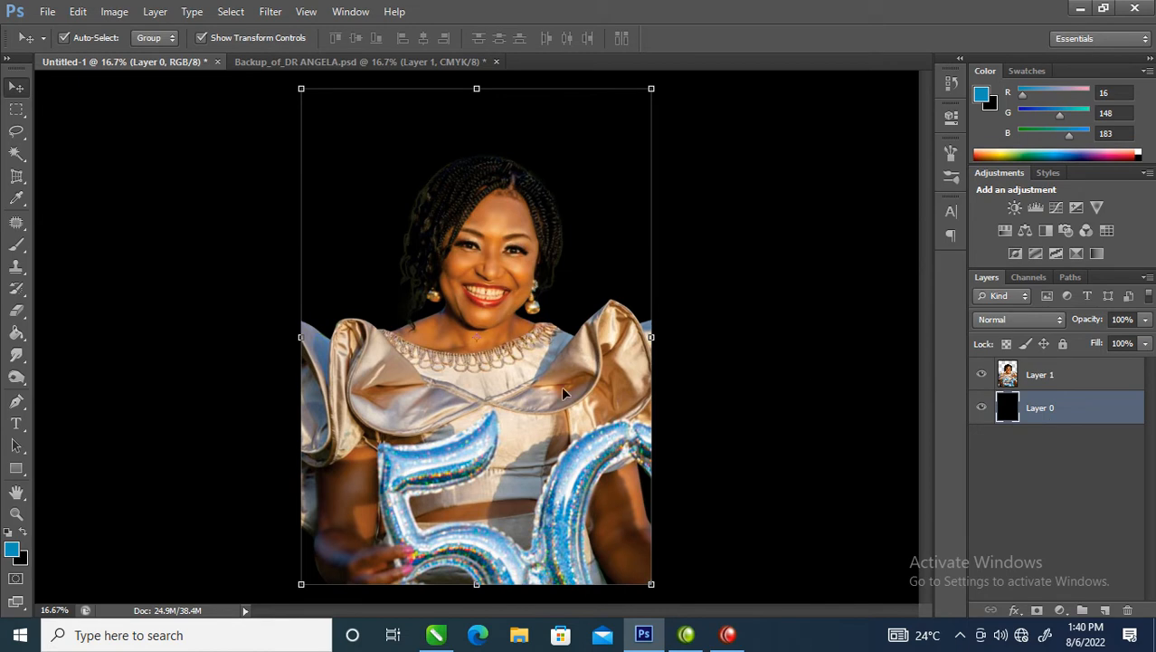
- Desaturate the woman's portrait on Layer 1
left_click(1063, 373)
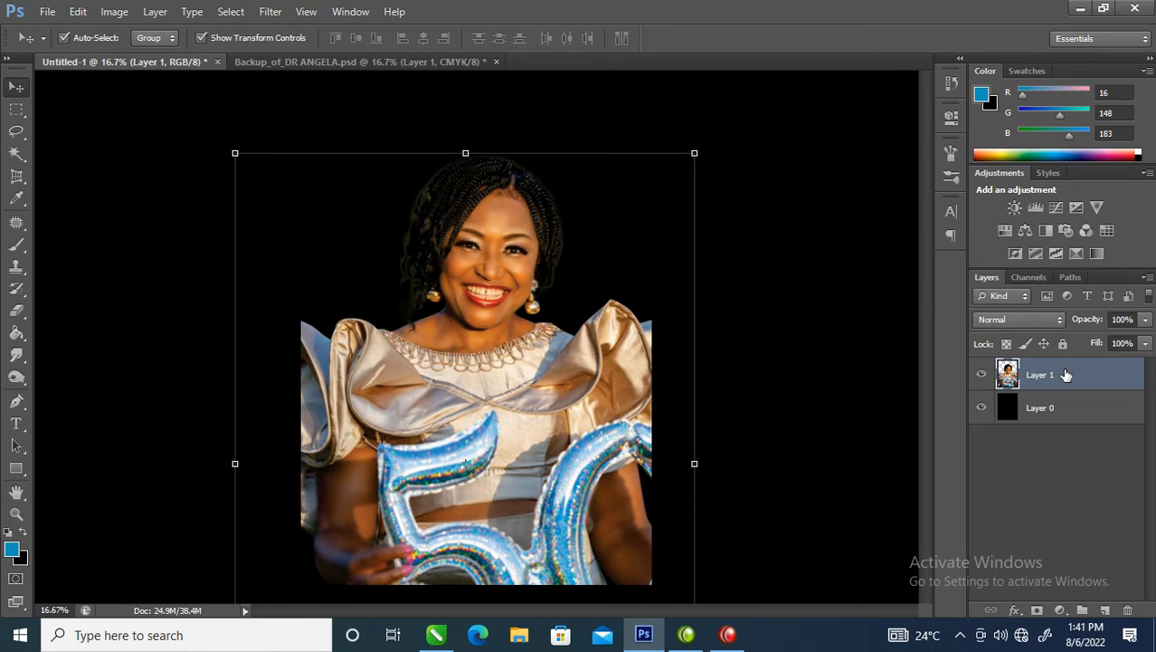
key("ctrl+shift+u")
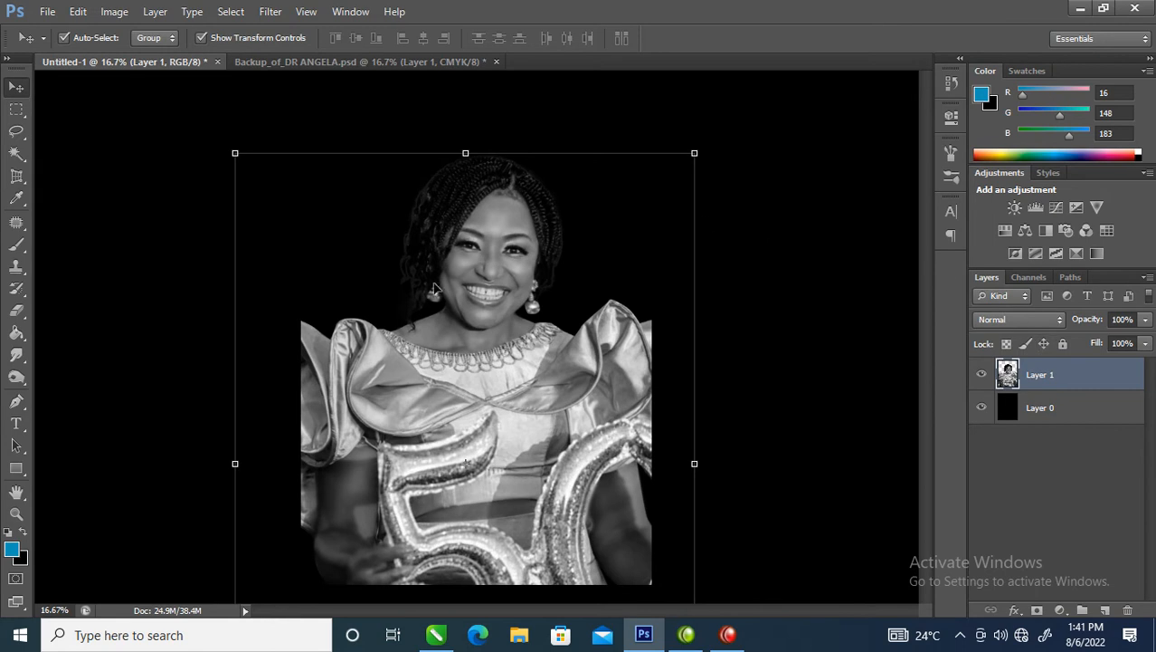
- Darken the portrait on Layer 1 using Levels with the black input level at 93, and duplicate the layer
left_click(113, 12)
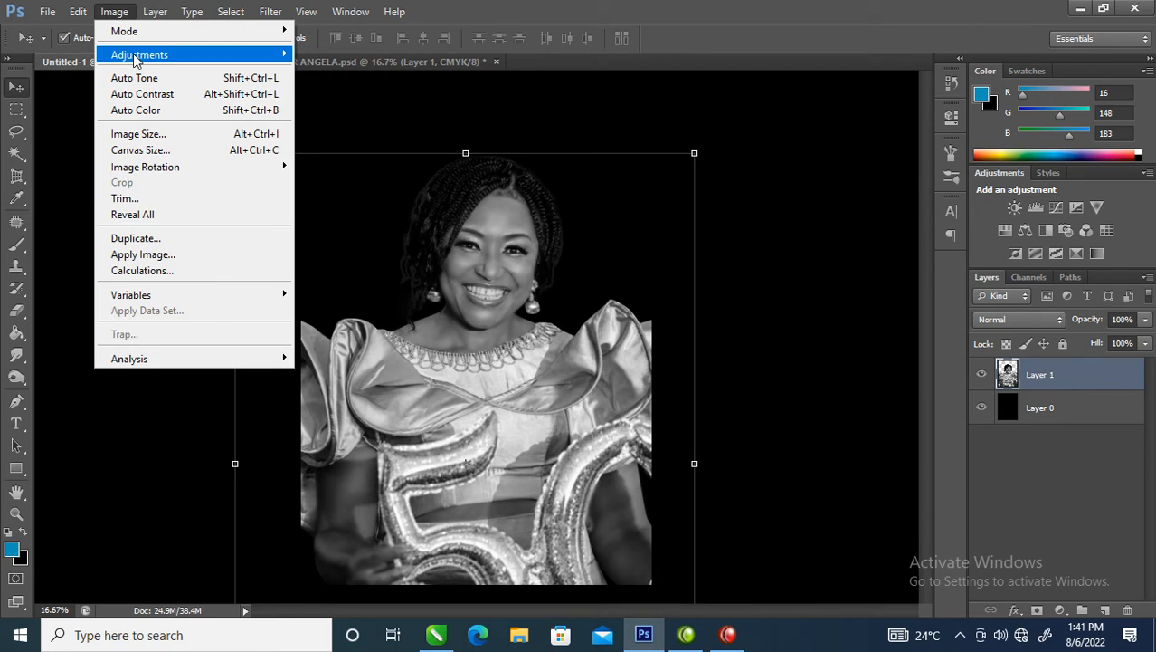
mouse_move(136, 56)
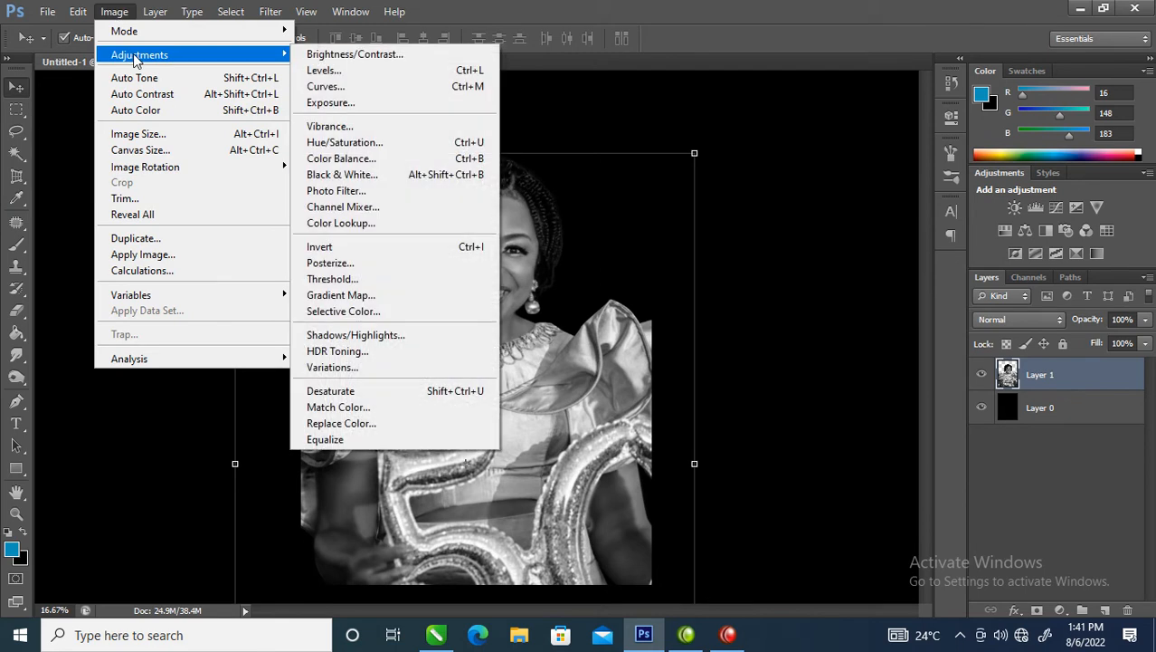
left_click(315, 72)
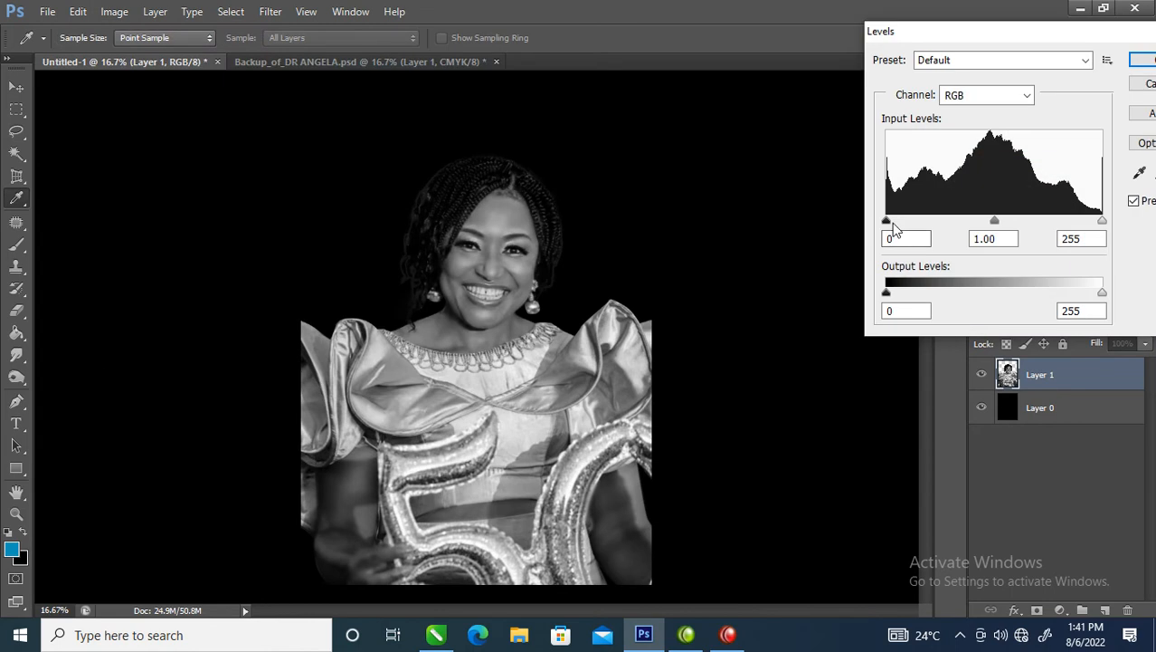
left_click_drag(888, 222, 966, 244)
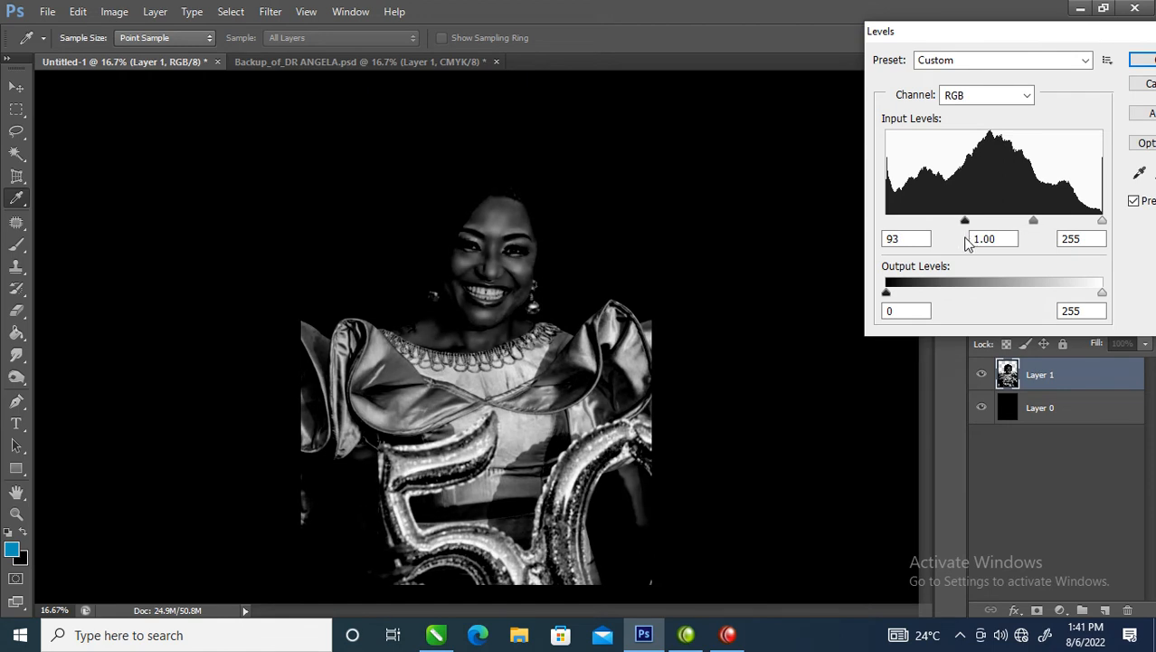
left_click_drag(966, 238, 965, 238)
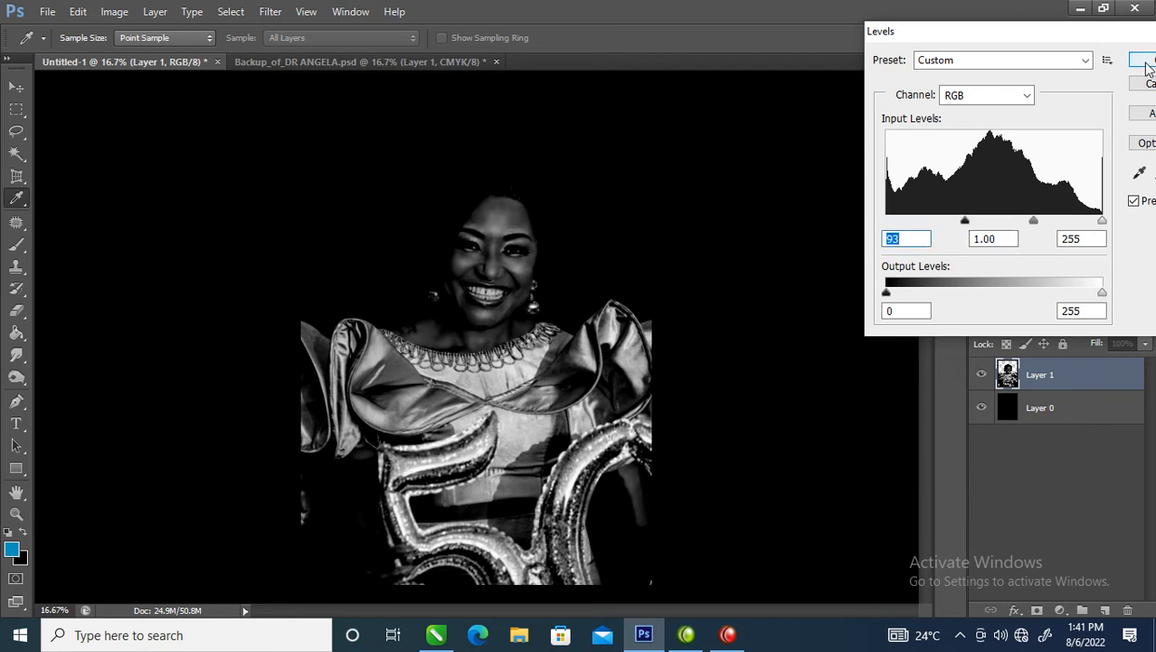
left_click(1145, 63)
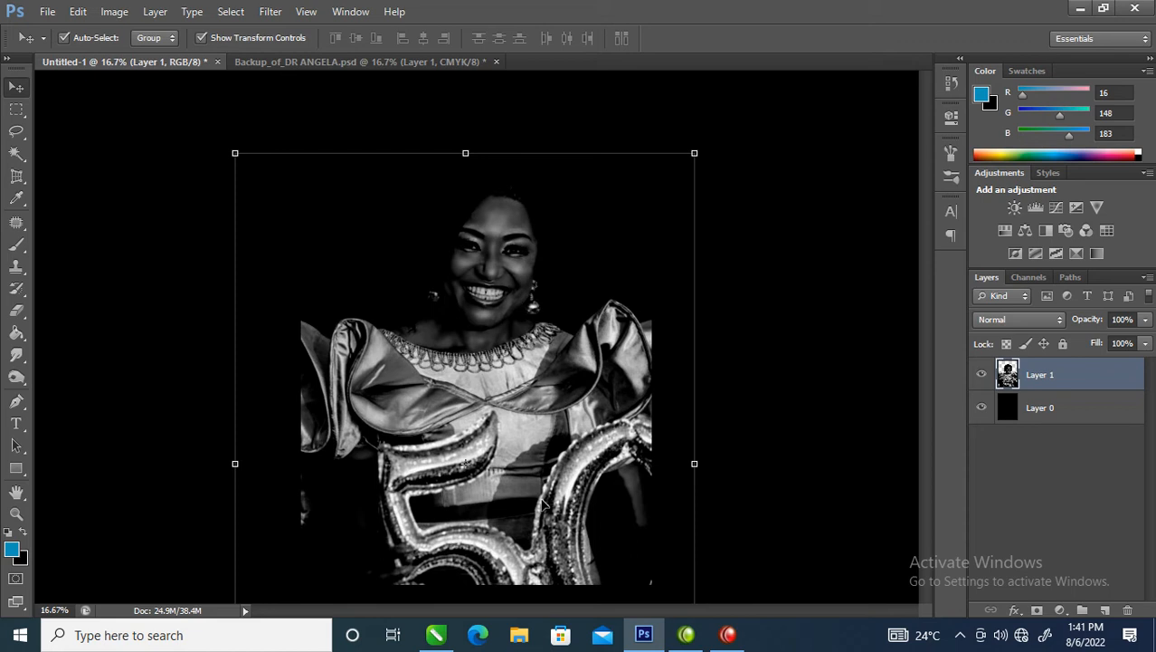
key("ctrl+j")
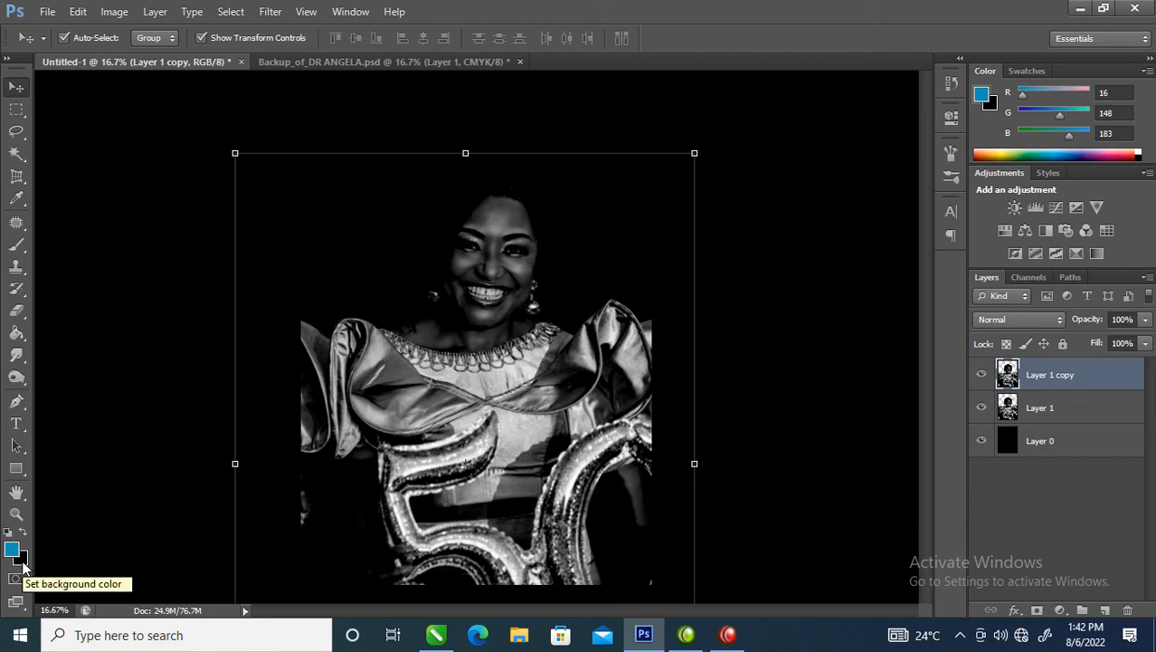
left_click(116, 12)
mouse_move(130, 57)
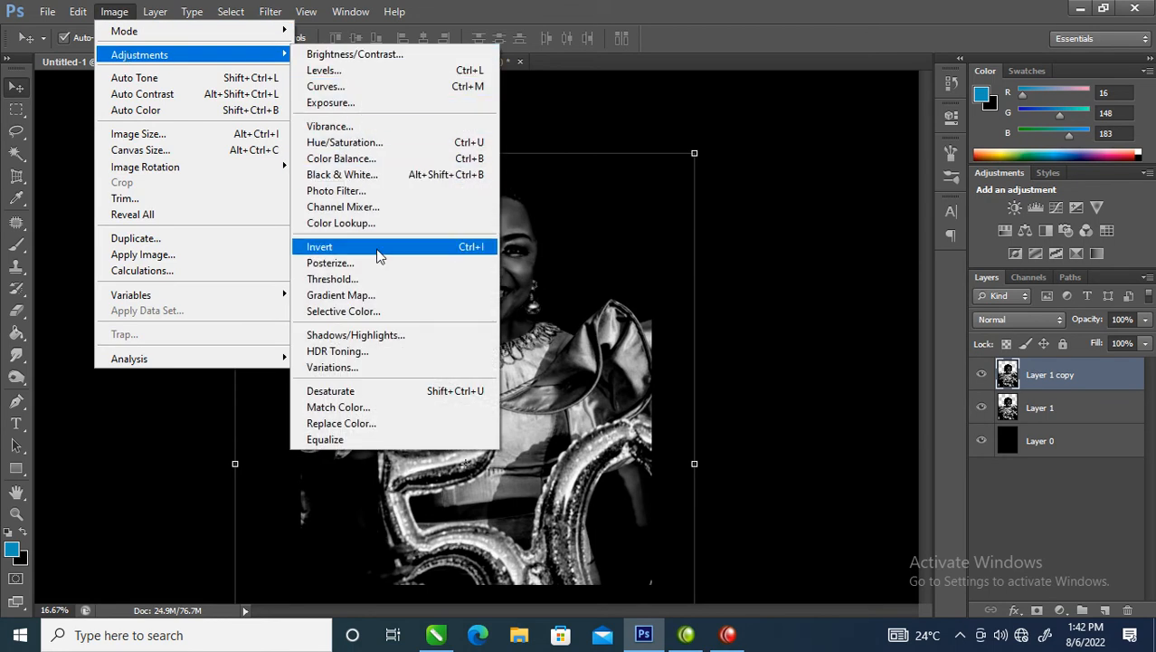
left_click(352, 299)
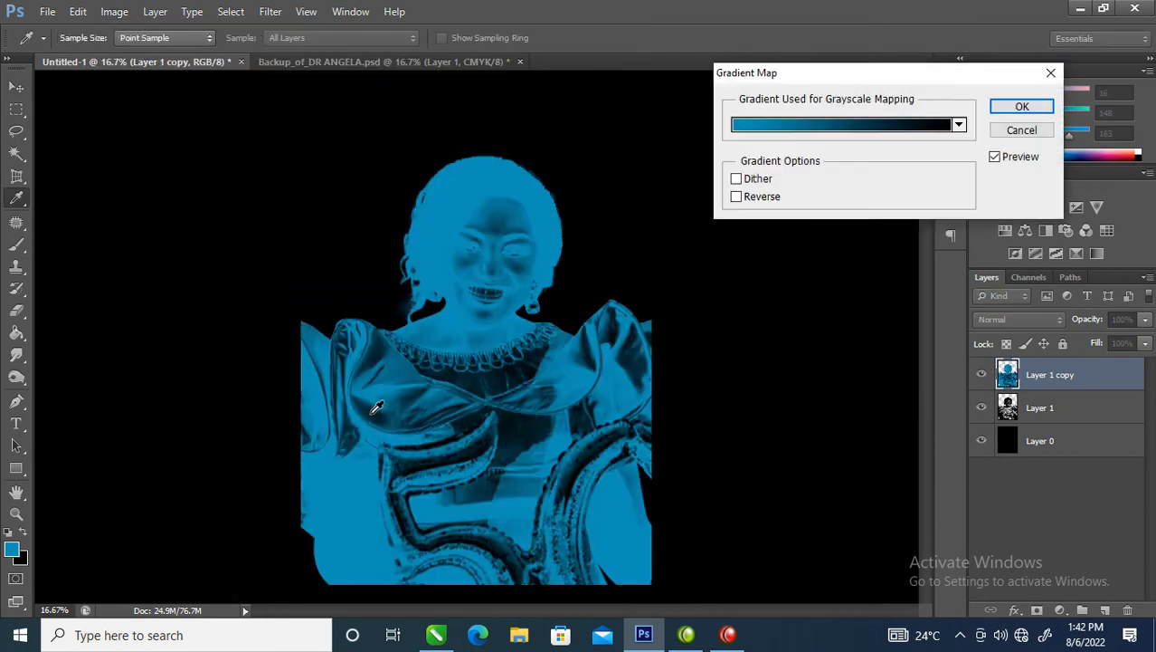
left_click(1052, 74)
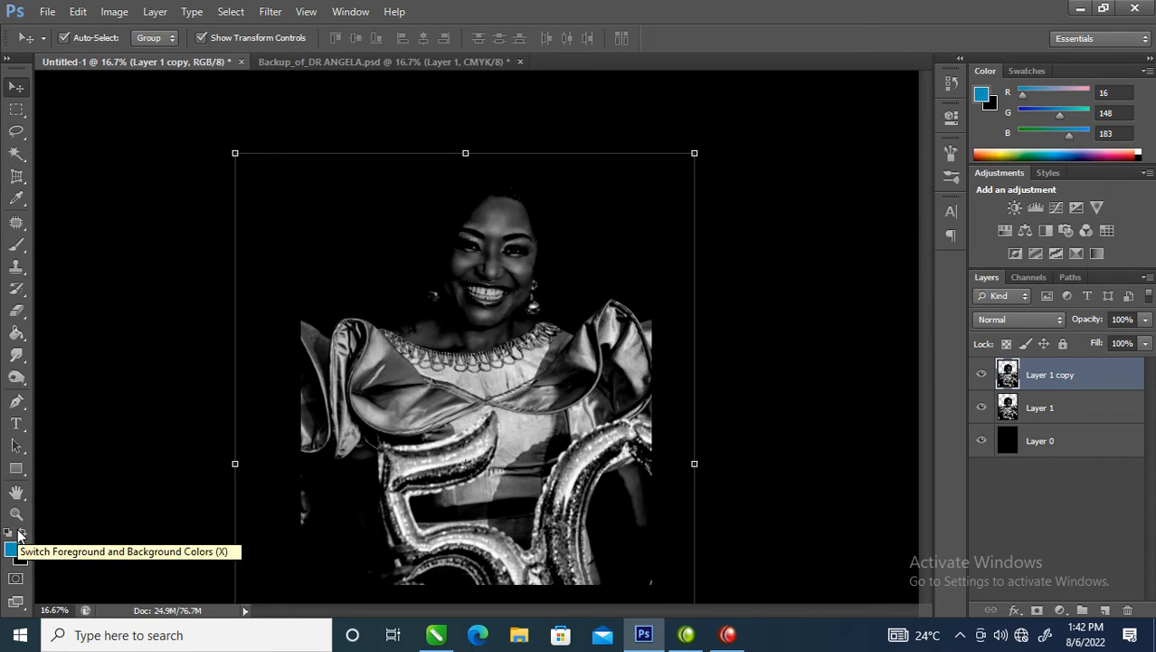
- Swap the foreground and background colours and open the gradient of a black-to-blue Gradient Map on Layer 1 copy for editing
left_click(19, 532)
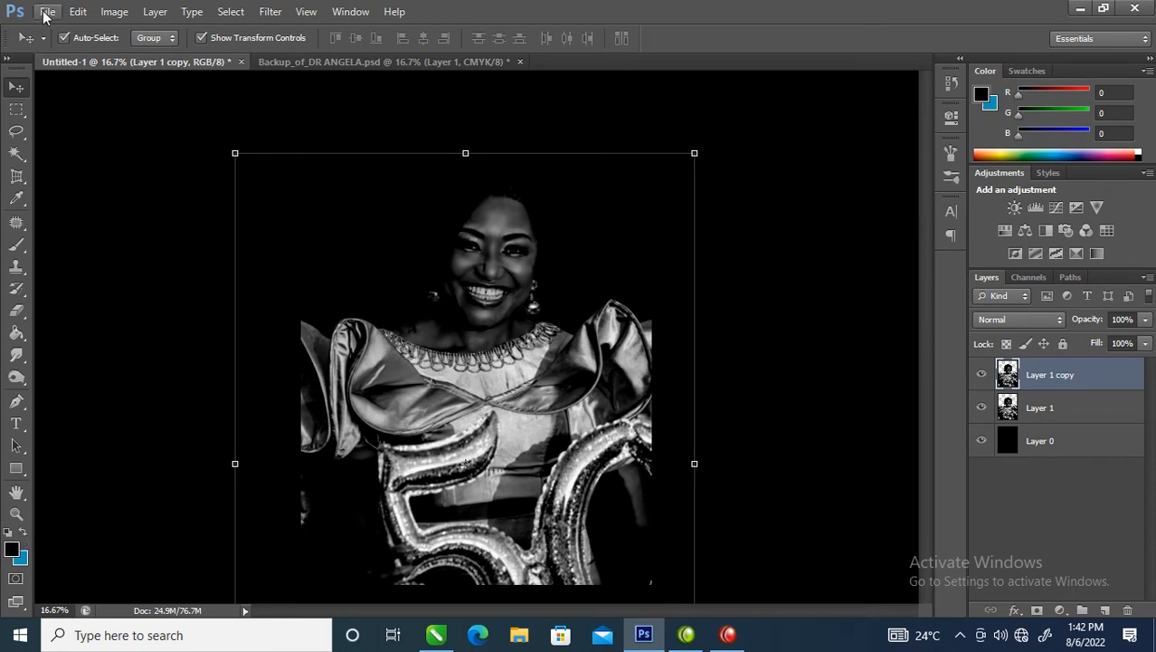
left_click(106, 14)
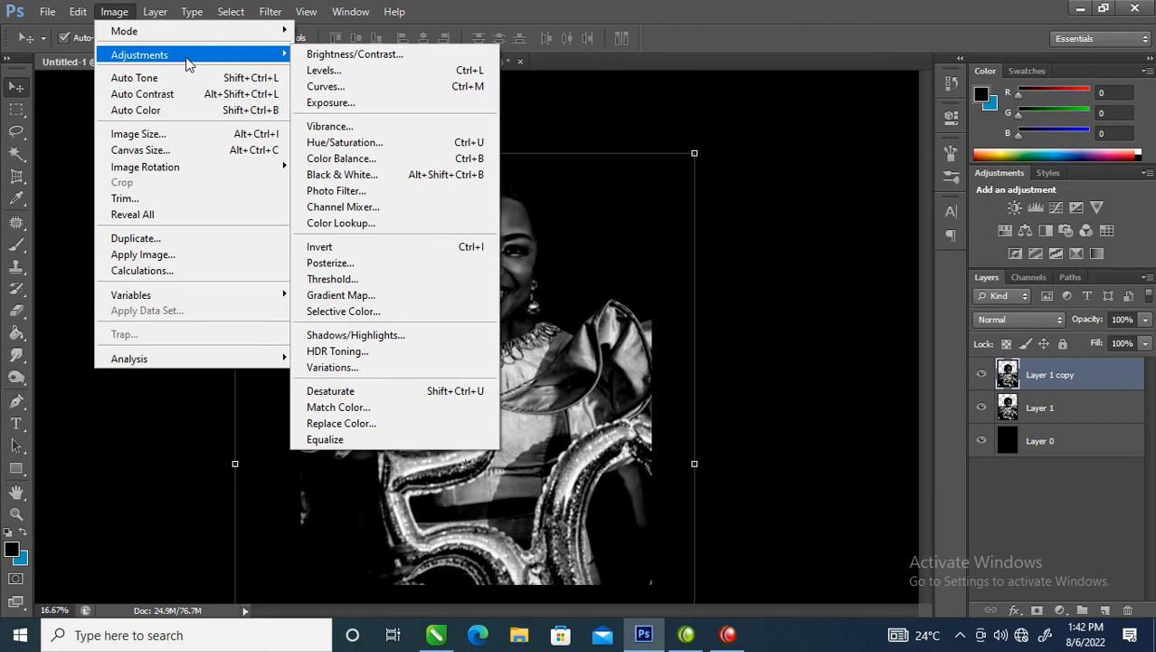
left_click(349, 295)
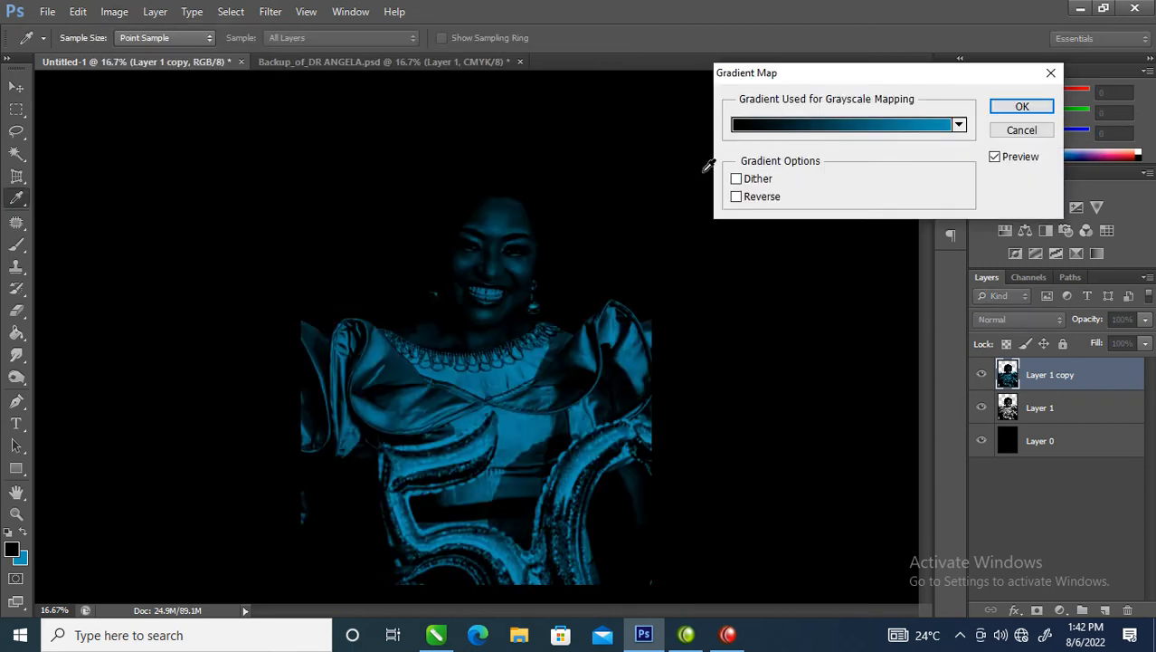
left_click(762, 129)
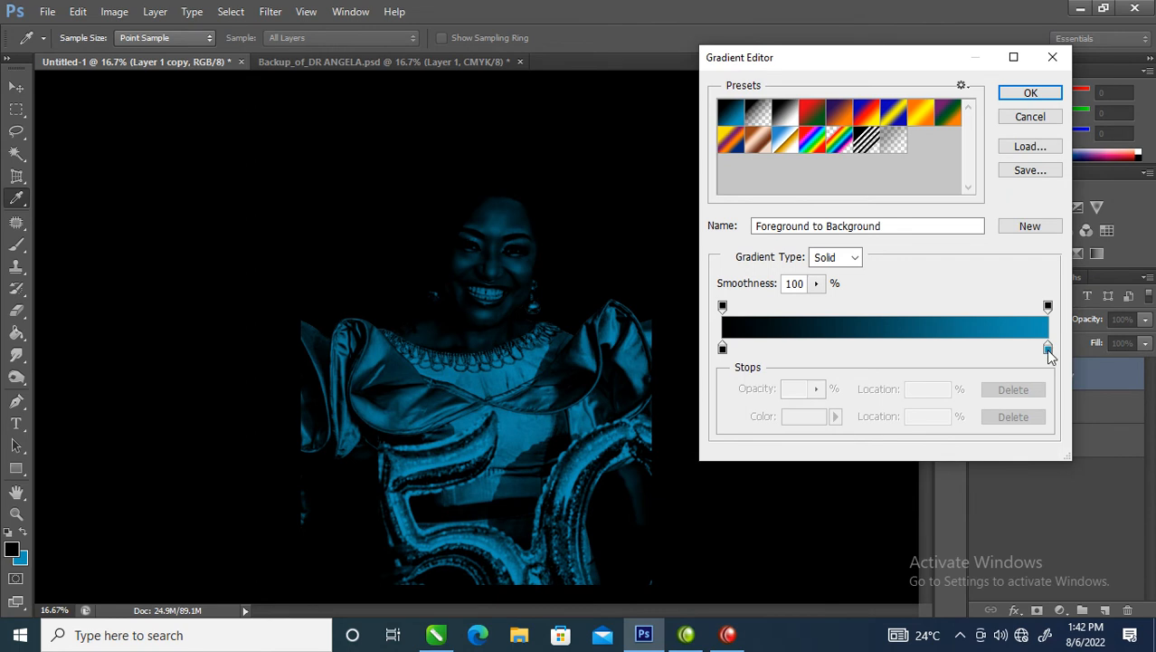
- Try the gradient's blue colour stop at locations of 76%, 56% and 51%
left_click_drag(1048, 347, 973, 358)
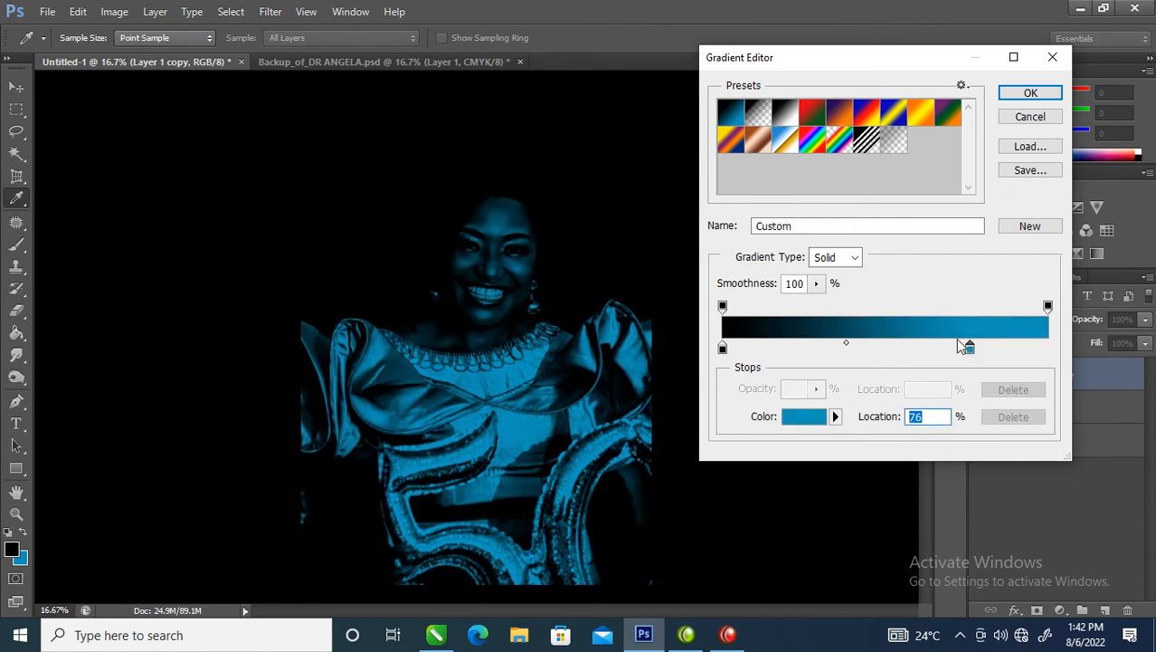
double_click(970, 348)
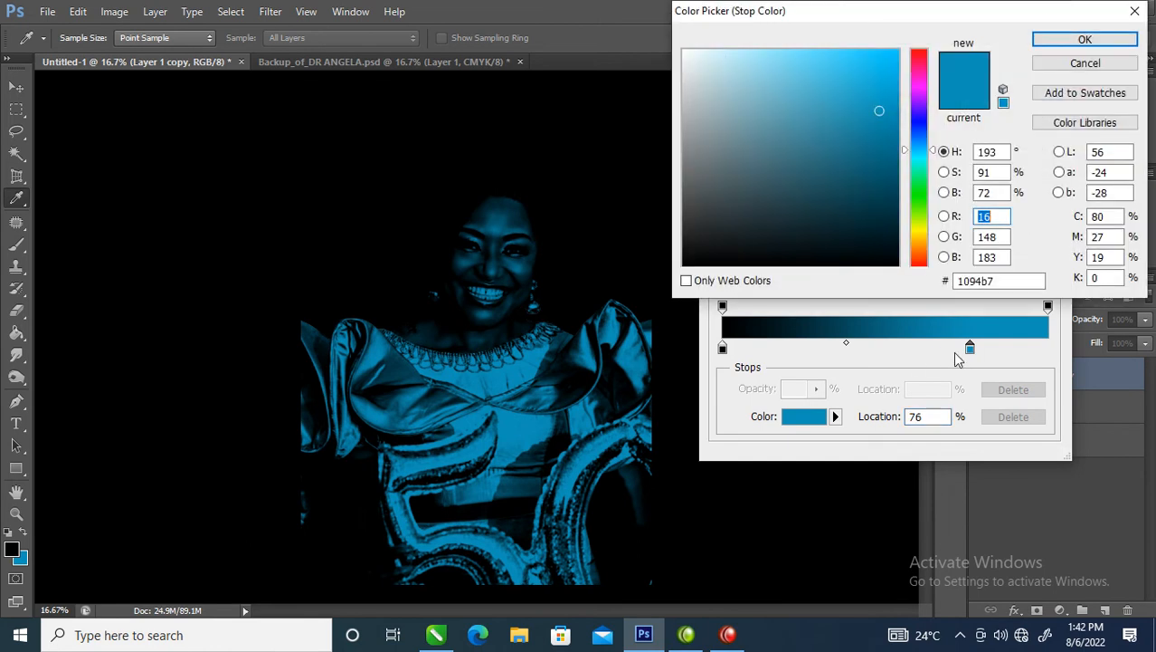
left_click(1136, 11)
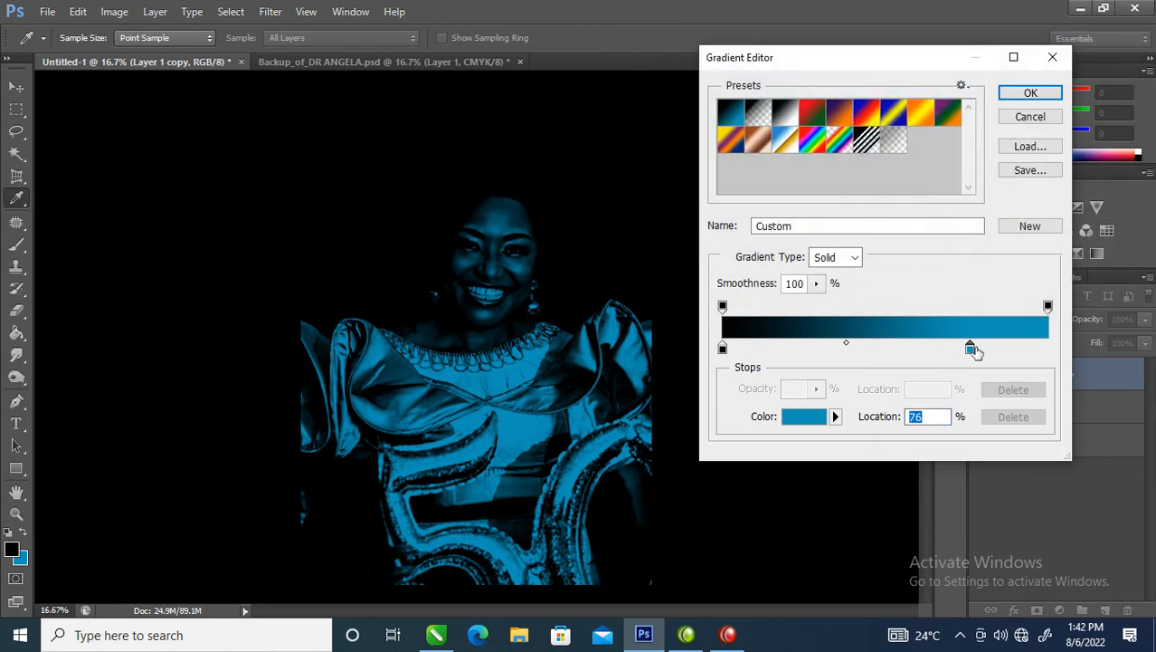
left_click_drag(968, 347, 907, 349)
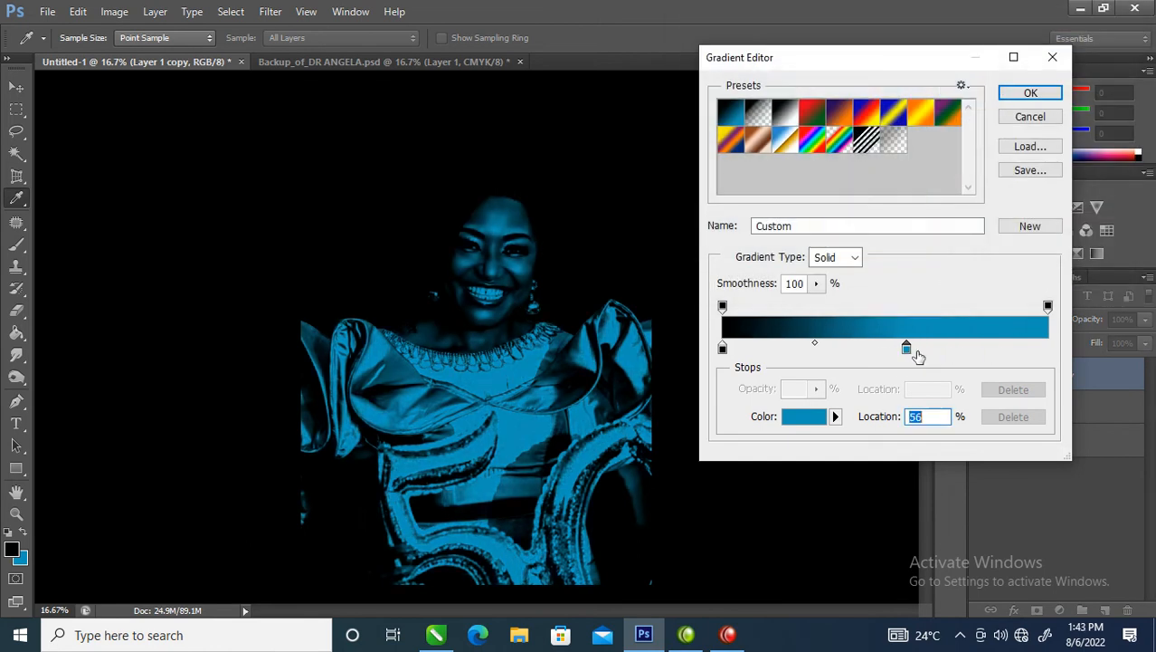
mouse_move(907, 349)
left_mouse_down()
mouse_move(867, 357)
mouse_move(889, 354)
left_mouse_up()
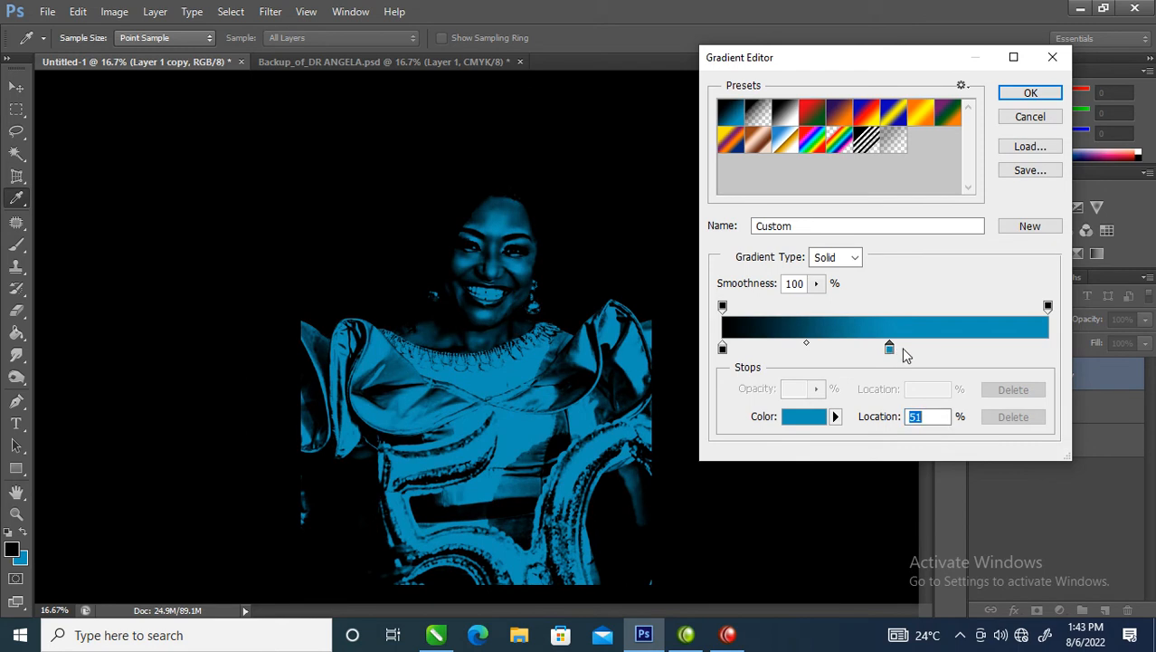
double_click(892, 351)
left_click(1134, 10)
double_click(894, 348)
left_click(1135, 11)
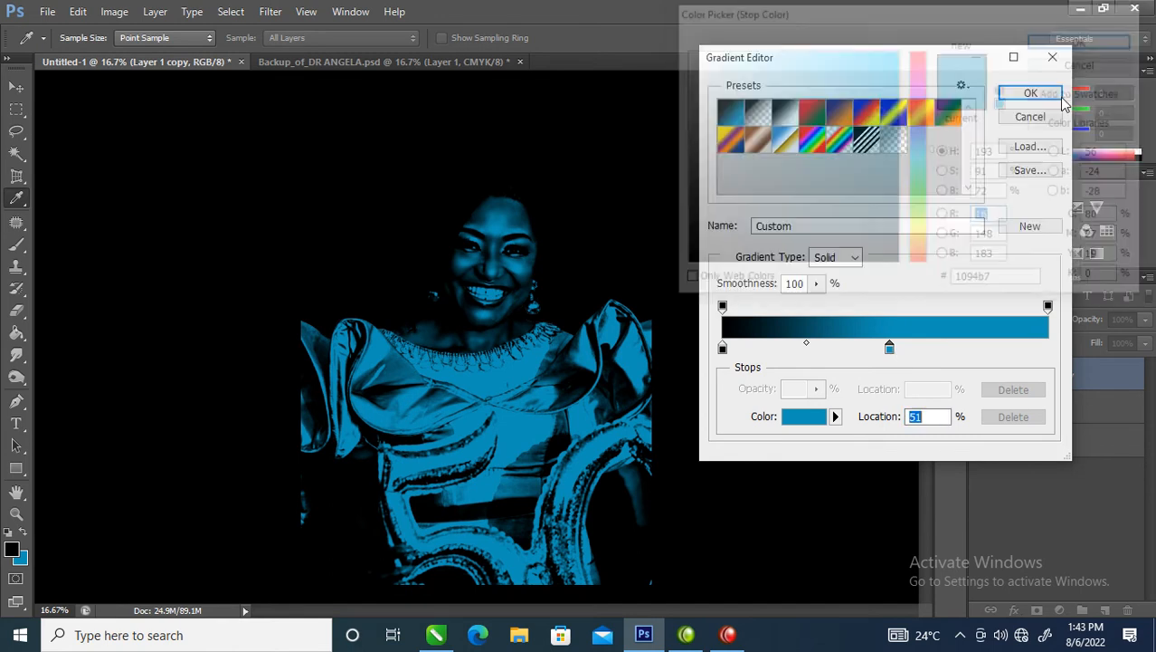
- Set the gradient's blue colour stop to a location of 58% and apply the Gradient Map to Layer 1 copy
left_click_drag(892, 351, 909, 346)
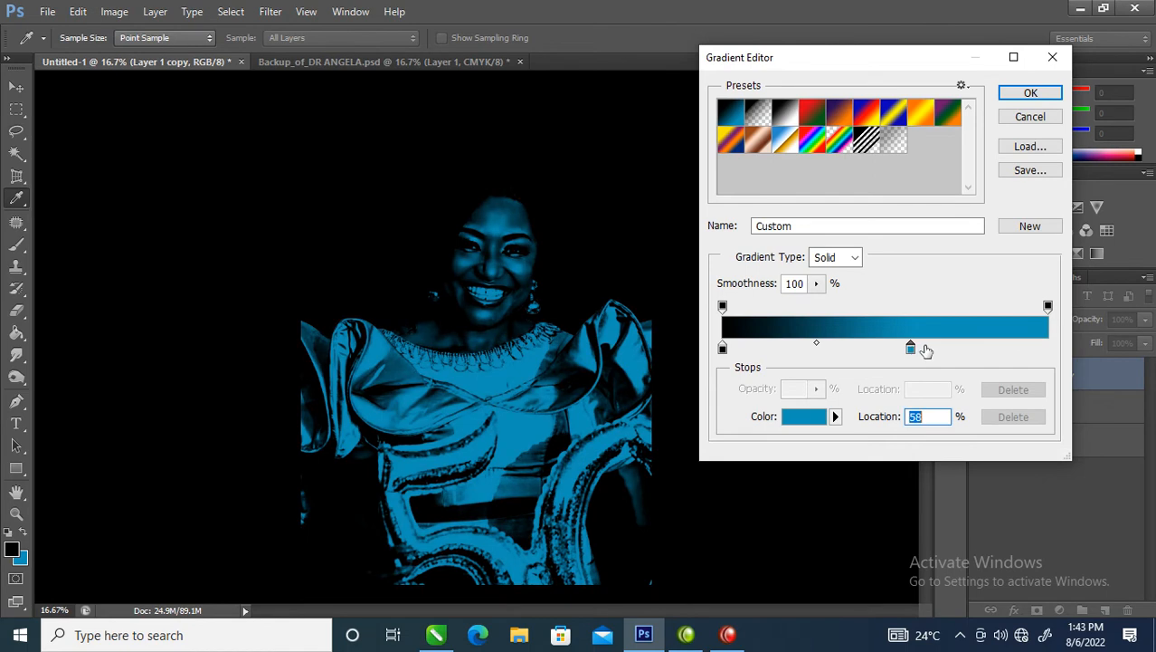
left_click(1031, 93)
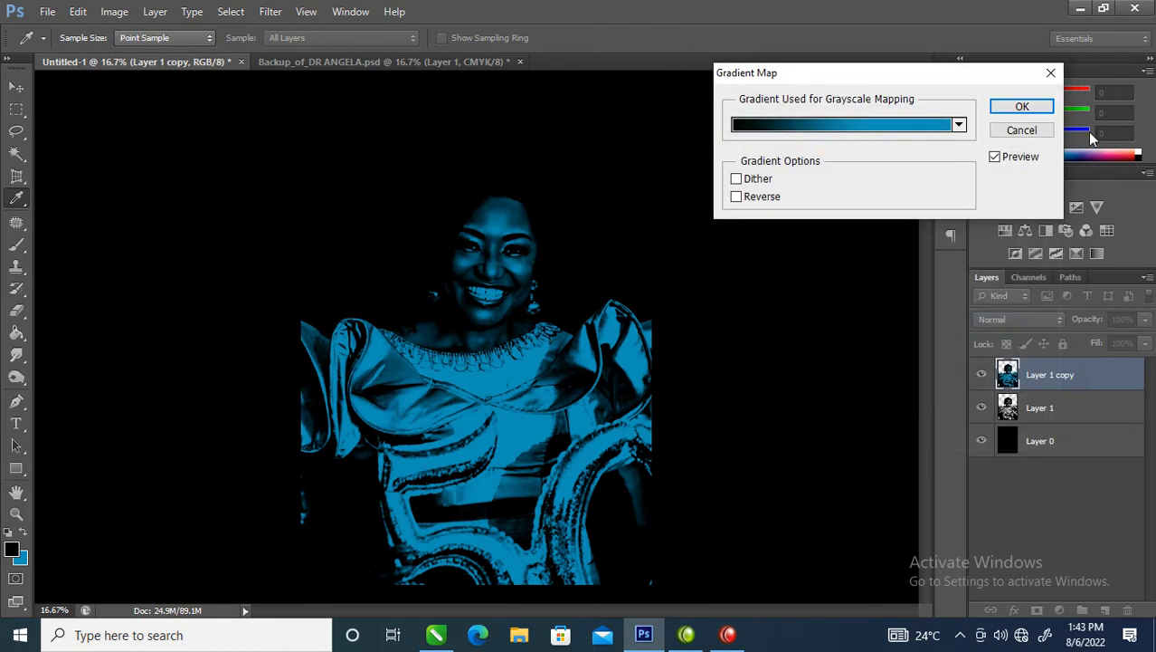
left_click(1022, 105)
- Add a layer mask to Layer 1 copy
key("v")
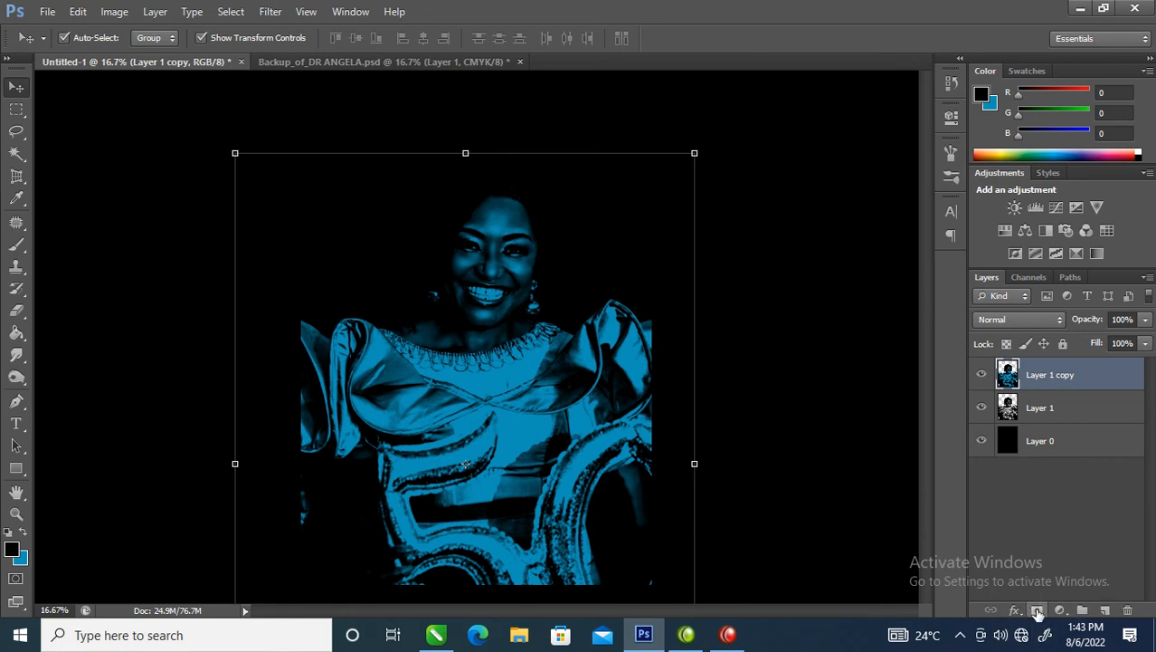
left_click(1036, 611)
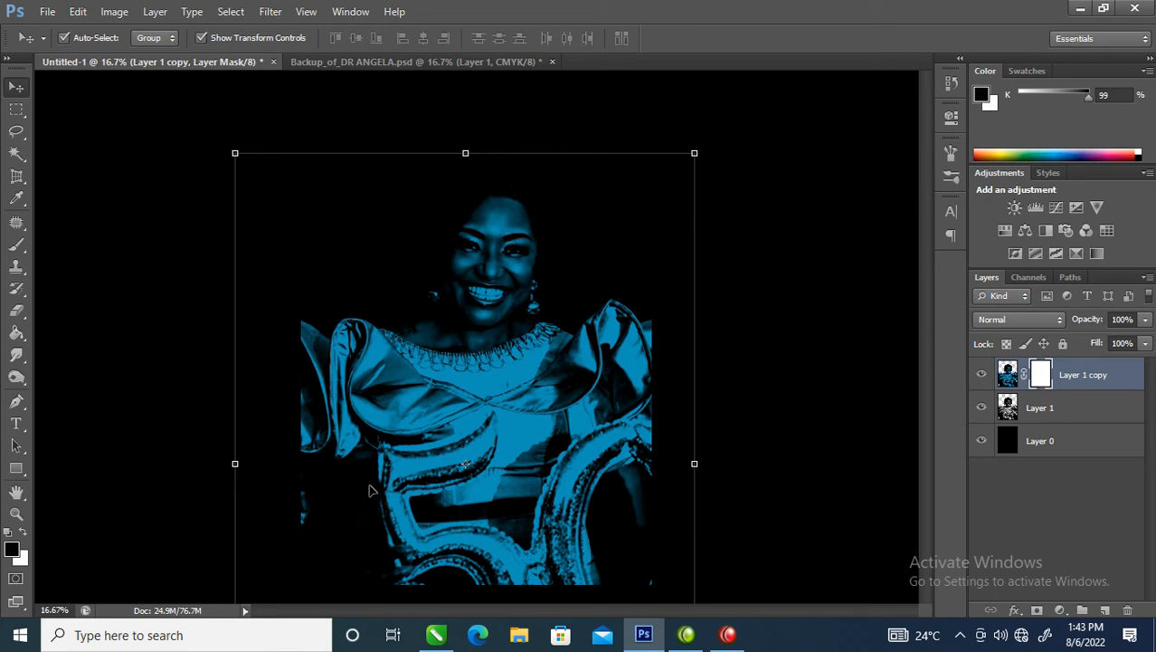
- Brush black over the lower part of Layer 1 copy's mask with a soft brush at 36% opacity and 55% flow
left_click(18, 246)
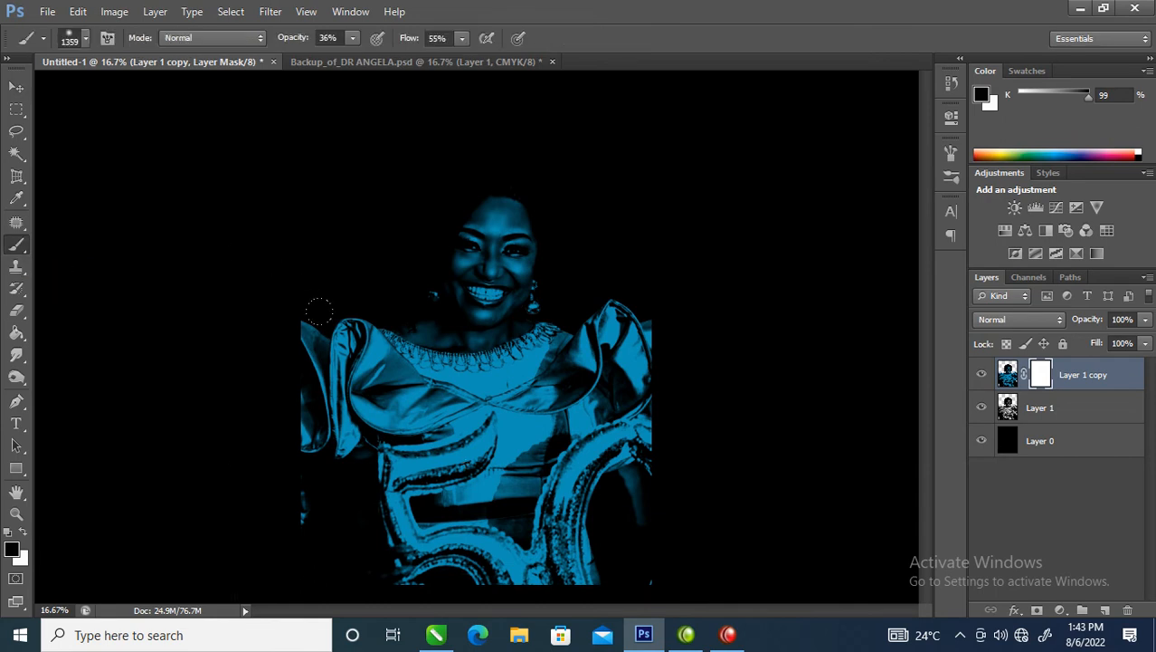
left_click(83, 39)
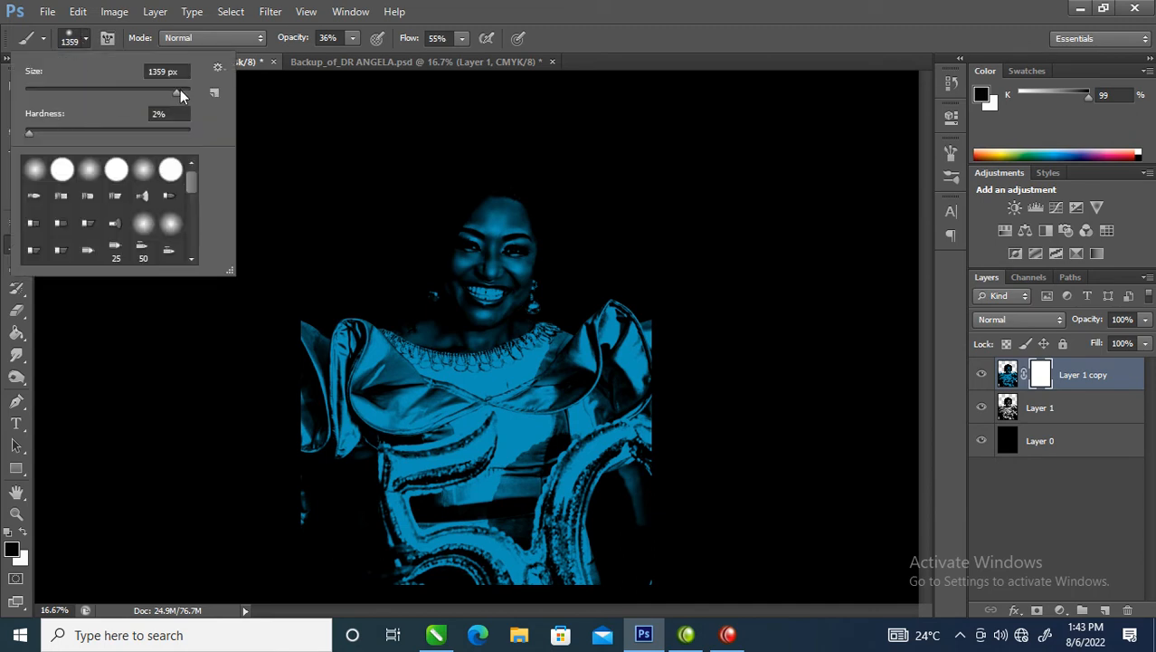
left_click_drag(171, 94, 115, 95)
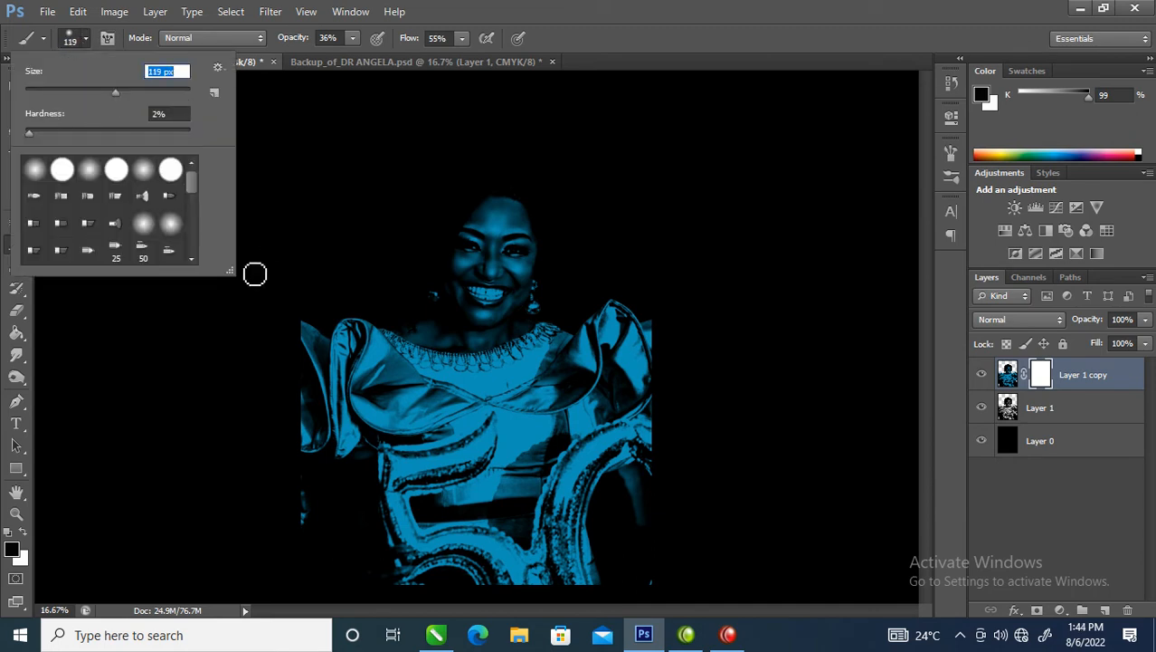
left_click(343, 390)
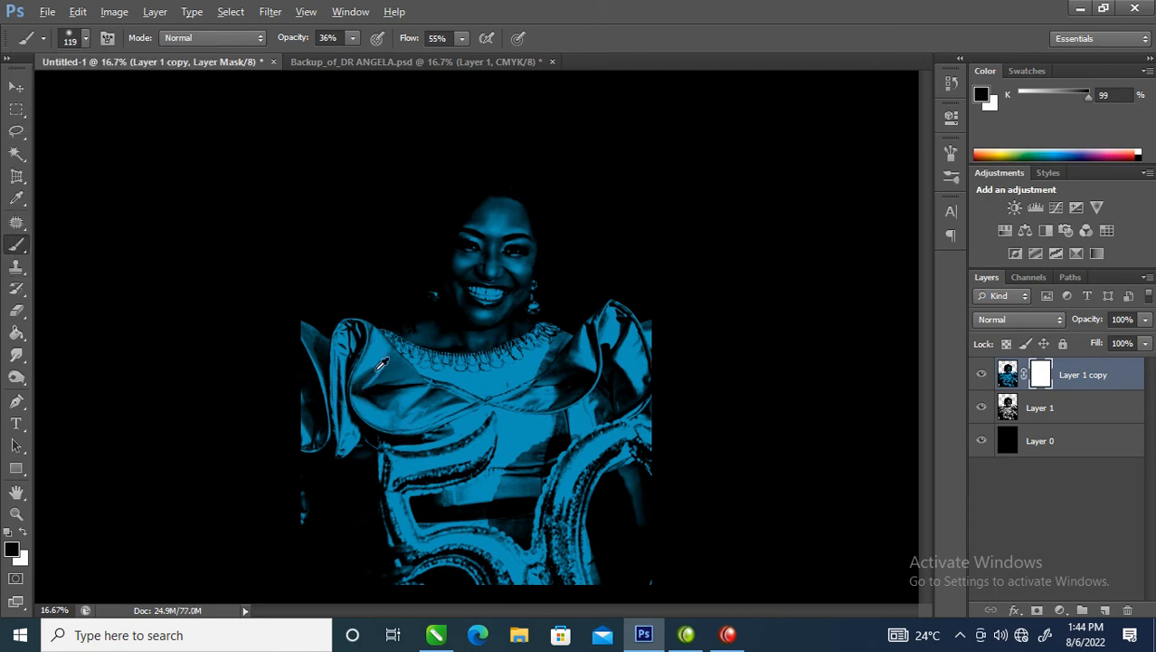
mouse_move(396, 365)
left_mouse_down()
mouse_move(475, 357)
mouse_move(435, 372)
mouse_move(404, 377)
mouse_move(487, 349)
mouse_move(390, 390)
mouse_move(456, 366)
left_mouse_up()
mouse_move(398, 507)
left_mouse_down()
mouse_move(435, 529)
mouse_move(278, 420)
mouse_move(253, 321)
mouse_move(82, 354)
left_mouse_up()
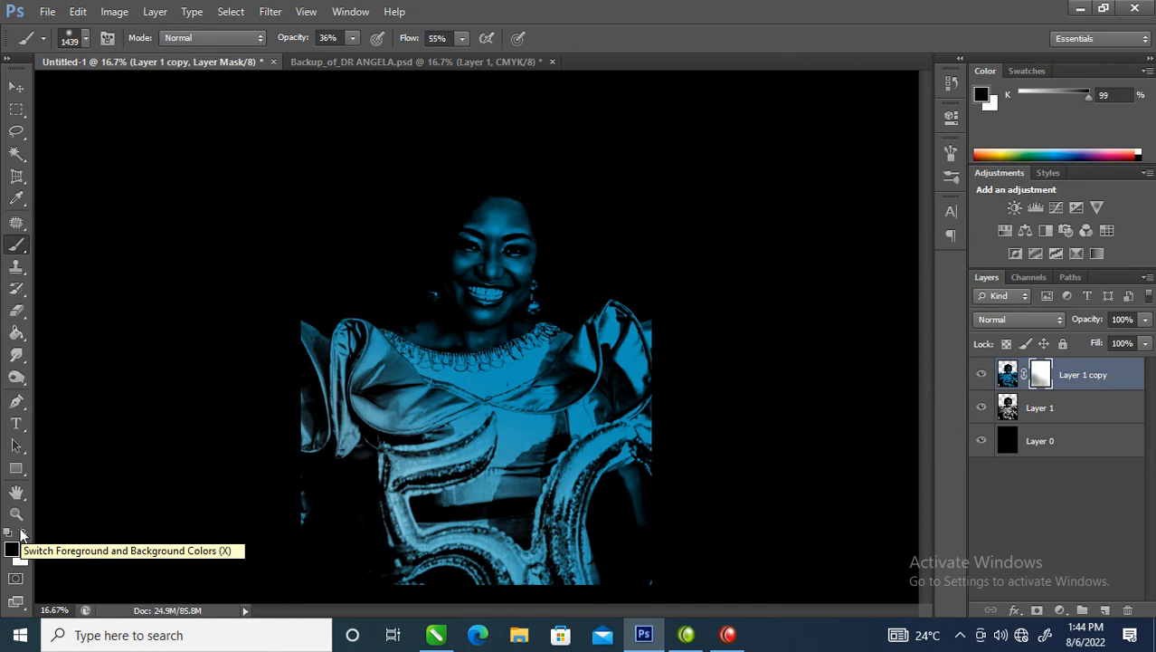
- Set the brush flow to 100% and its opacity to 100%, keeping black as the foreground colour
left_click(22, 535)
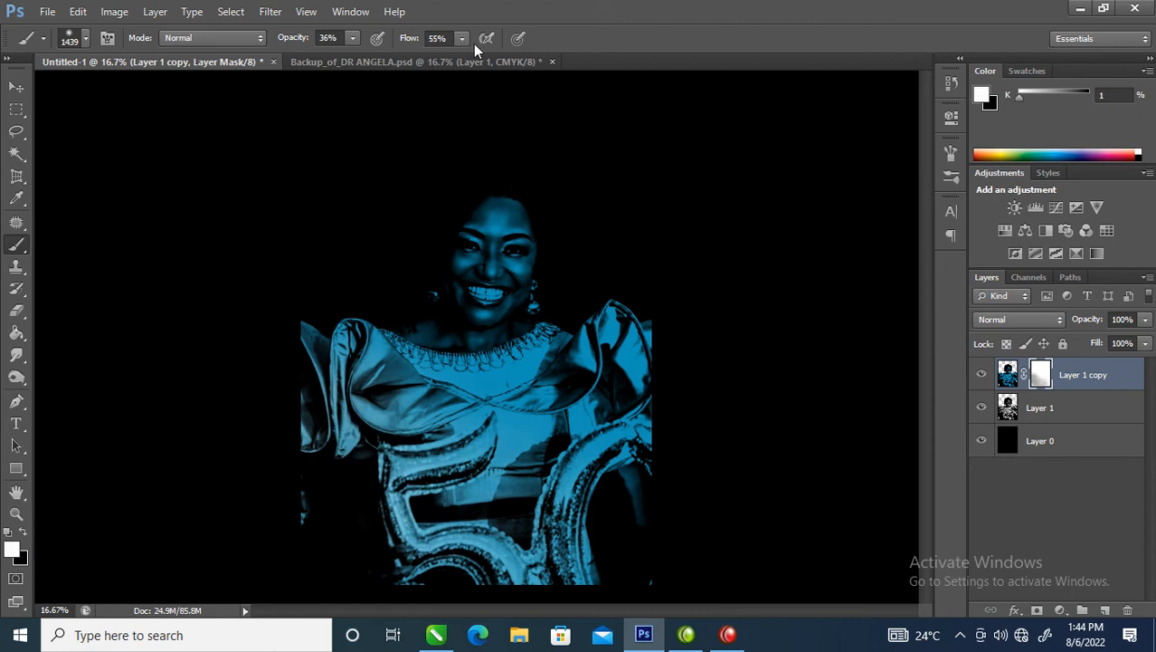
left_click(22, 536)
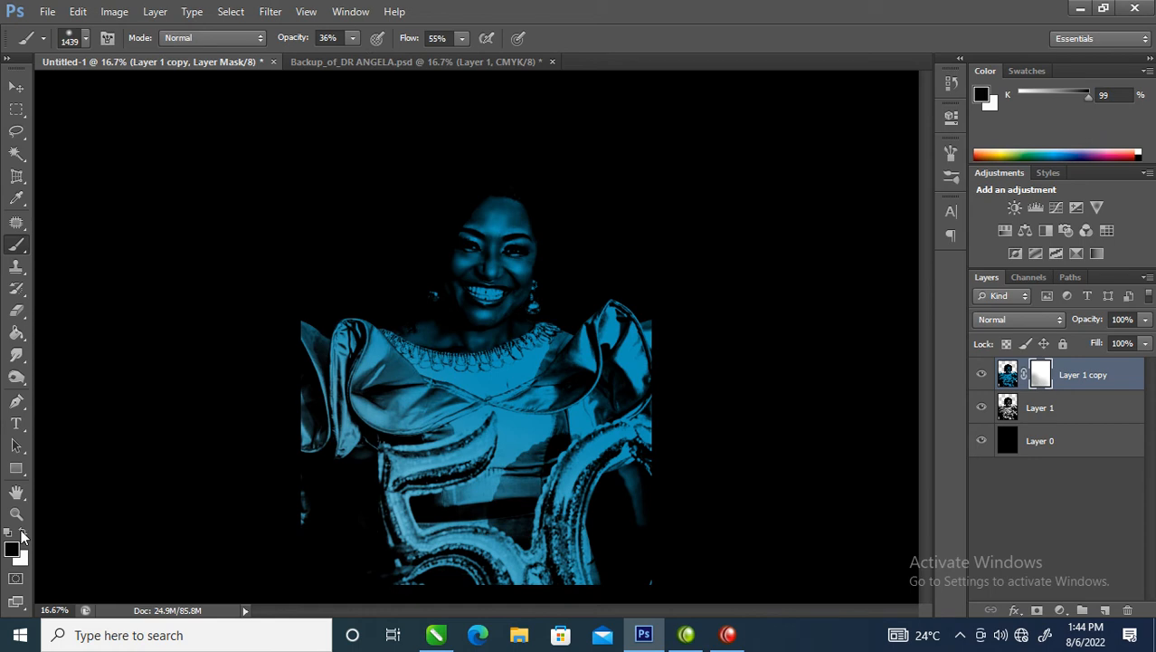
left_click(462, 39)
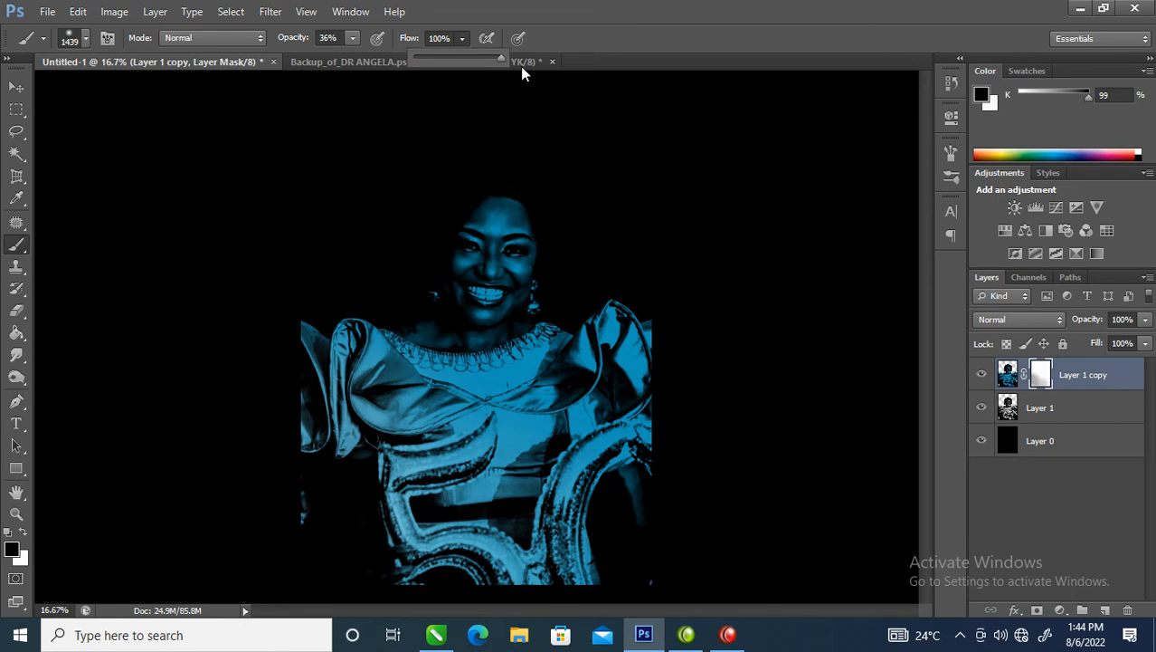
left_click(352, 39)
left_click(405, 57)
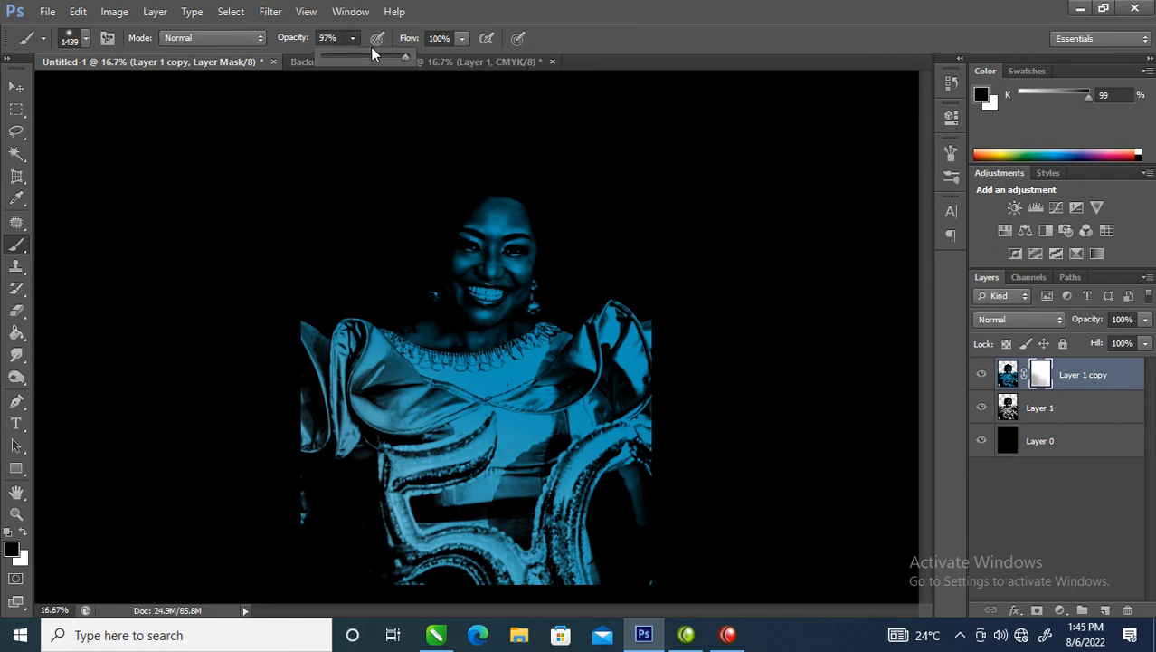
left_click_drag(400, 58, 422, 69)
- Paint black on Layer 1 copy's mask over the dress, balloons and most of the face, leaving blue along the earring side
mouse_move(246, 294)
left_mouse_down()
mouse_move(453, 479)
mouse_move(588, 466)
left_mouse_up()
mouse_move(438, 367)
left_mouse_down()
mouse_move(507, 434)
mouse_move(611, 439)
mouse_move(633, 380)
left_mouse_up()
mouse_move(534, 398)
left_mouse_down()
mouse_move(323, 401)
mouse_move(334, 410)
left_mouse_up()
mouse_move(485, 172)
left_mouse_down()
mouse_move(484, 220)
mouse_move(450, 339)
mouse_move(694, 394)
mouse_move(445, 355)
mouse_move(579, 345)
mouse_move(635, 288)
mouse_move(641, 362)
mouse_move(620, 276)
left_mouse_up()
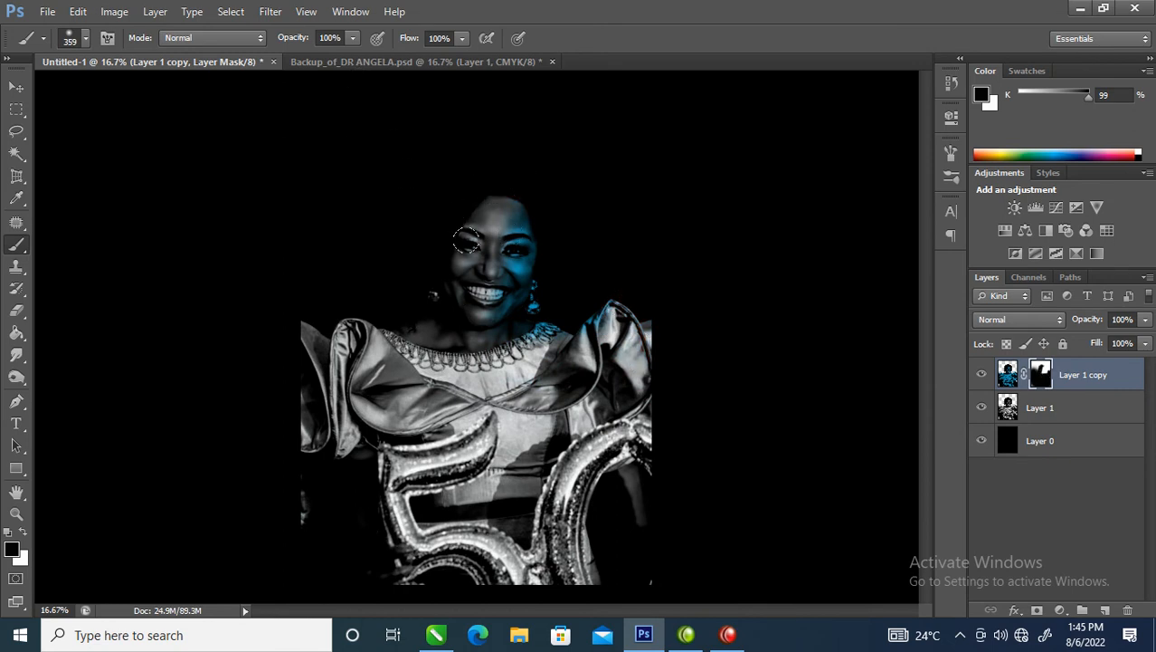
- Reduce the brush flow to 52% and opacity to 51%, then paint out the blue on the forehead in the mask
left_click(462, 37)
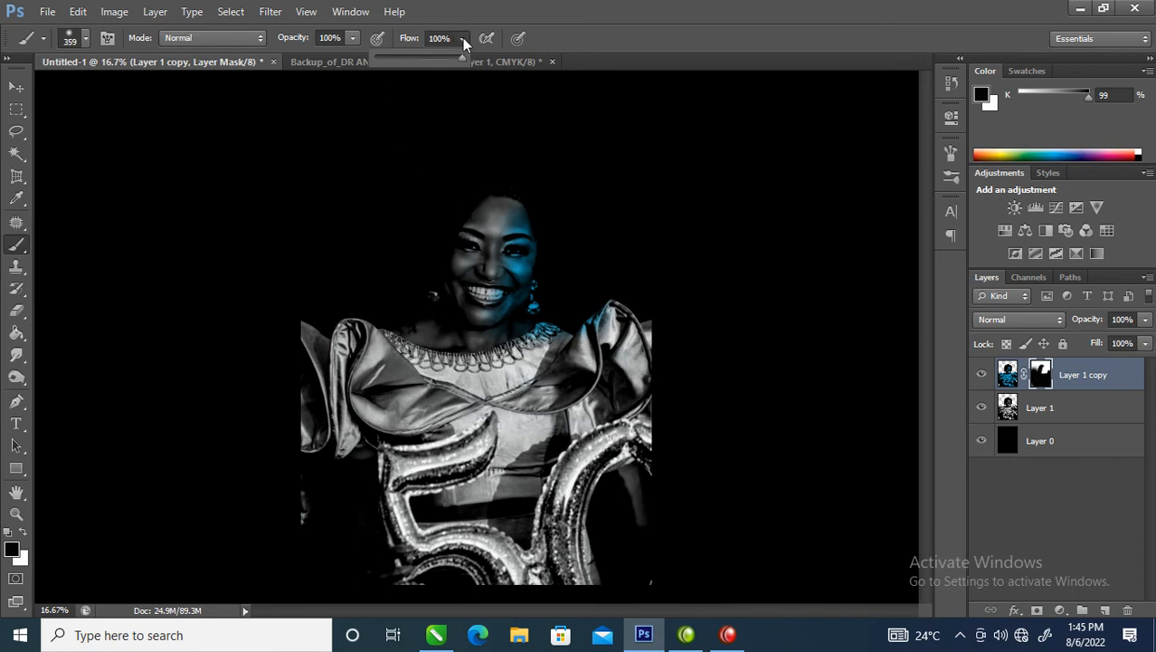
left_click(420, 56)
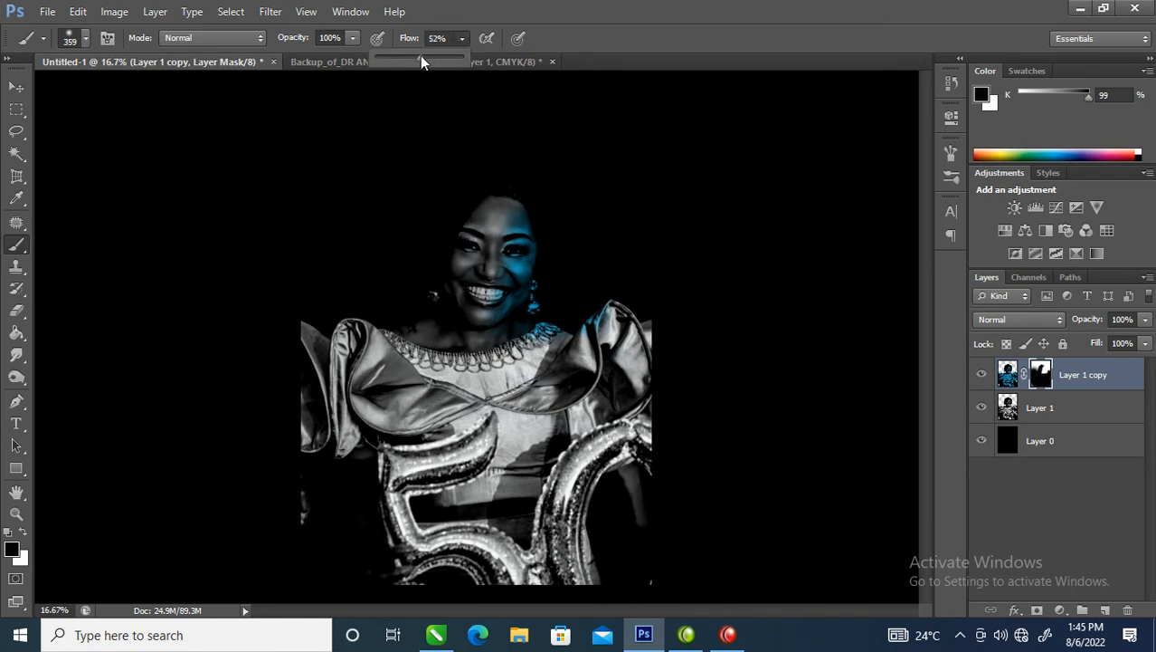
left_click(353, 38)
left_click(310, 57)
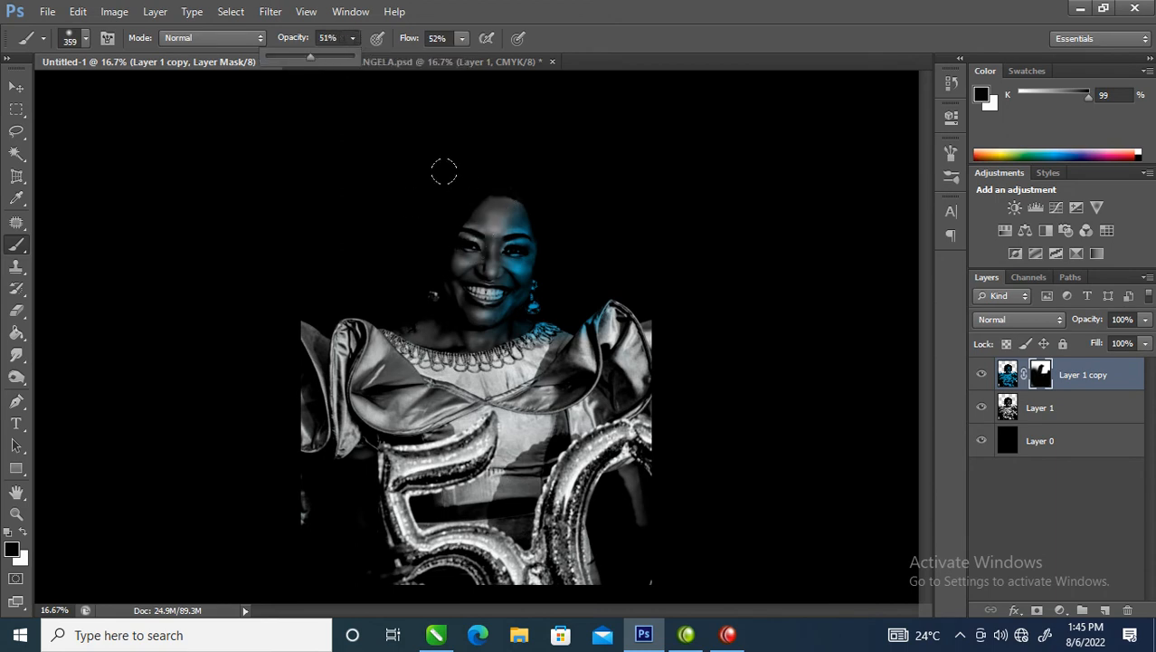
left_click(466, 205)
key("ctrl+space")
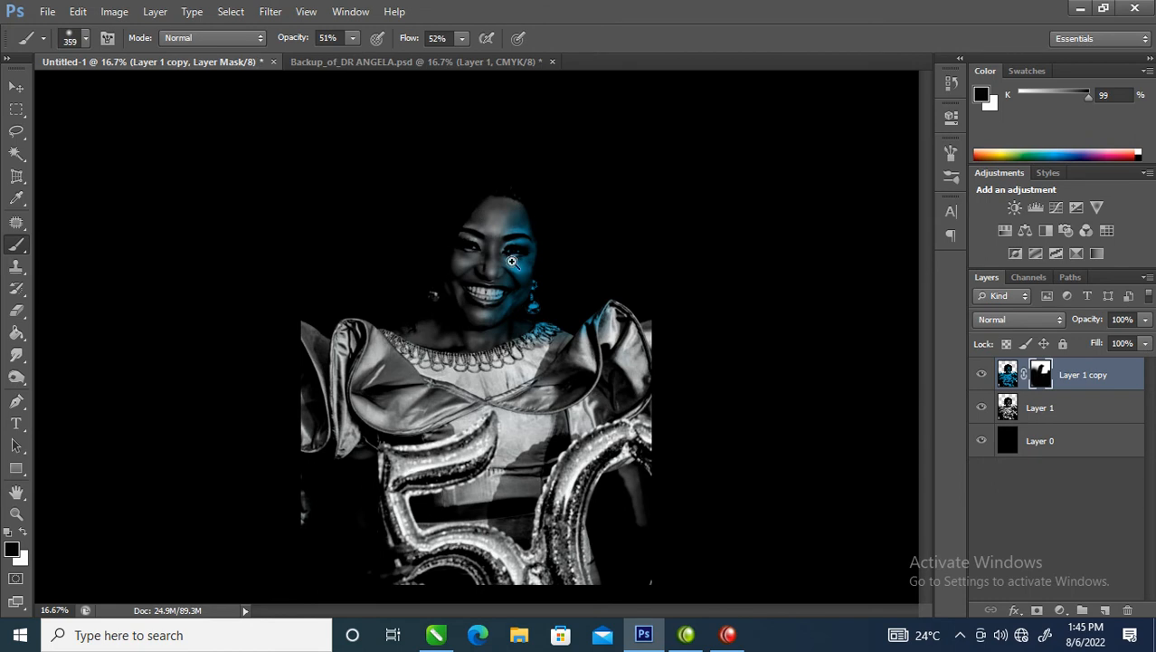
mouse_move(472, 210)
left_mouse_down()
mouse_move(547, 316)
mouse_move(614, 351)
left_mouse_up()
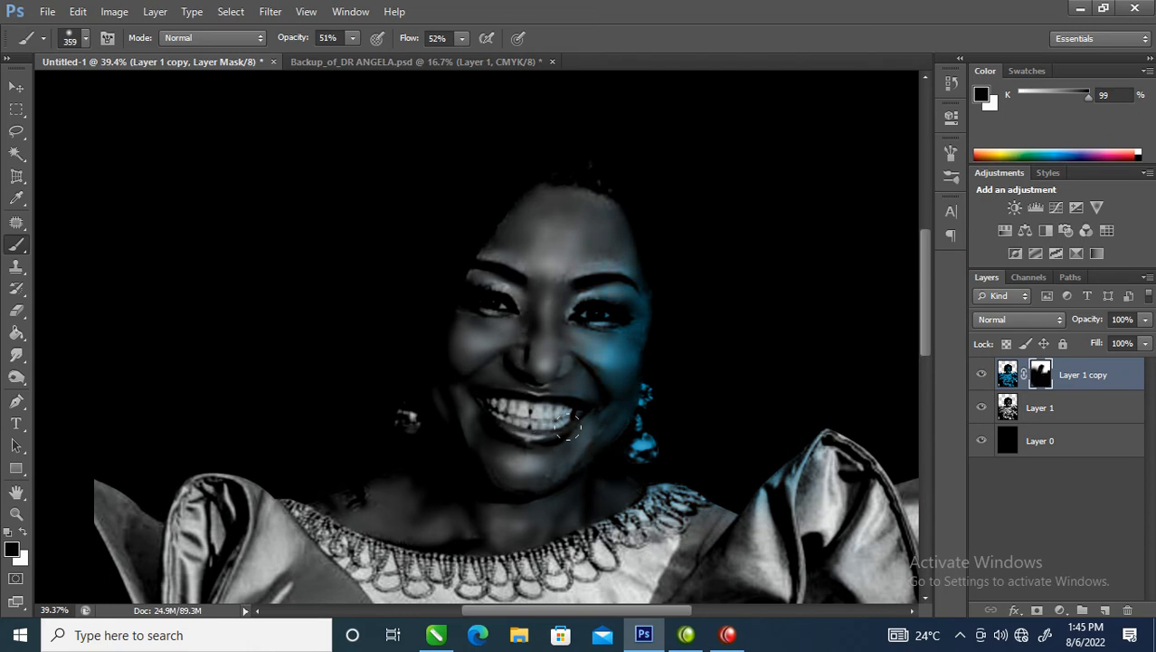
right_click(500, 250)
left_click(560, 260)
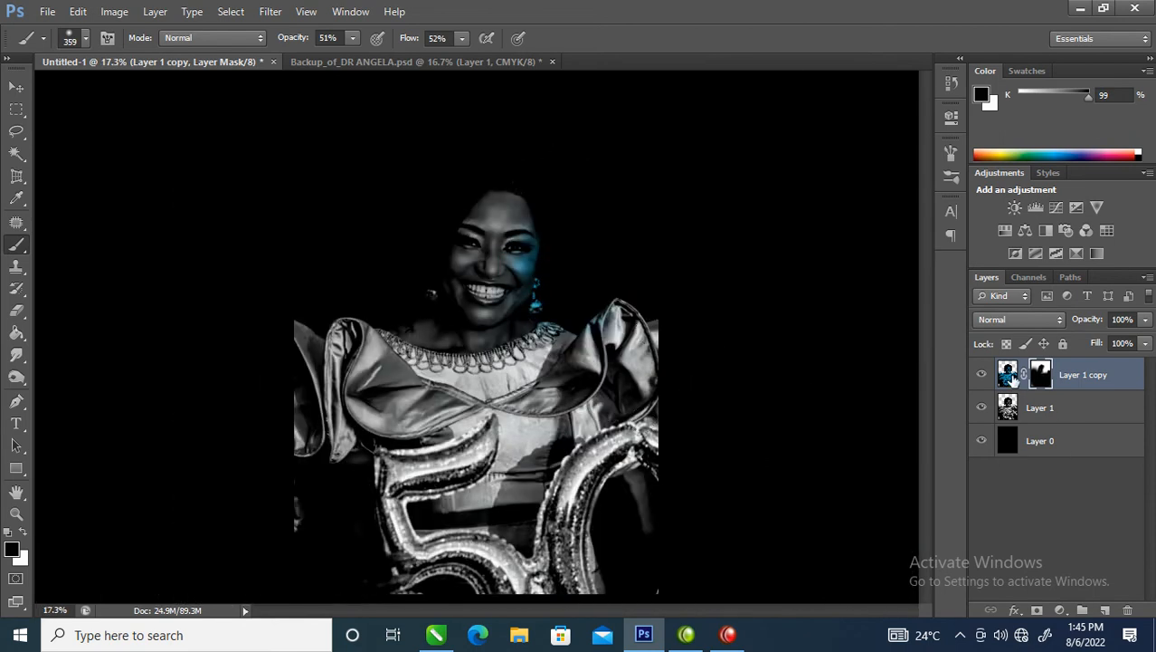
- Duplicate Layer 1 copy and set the duplicate's blend mode to Overlay
left_click(1008, 375)
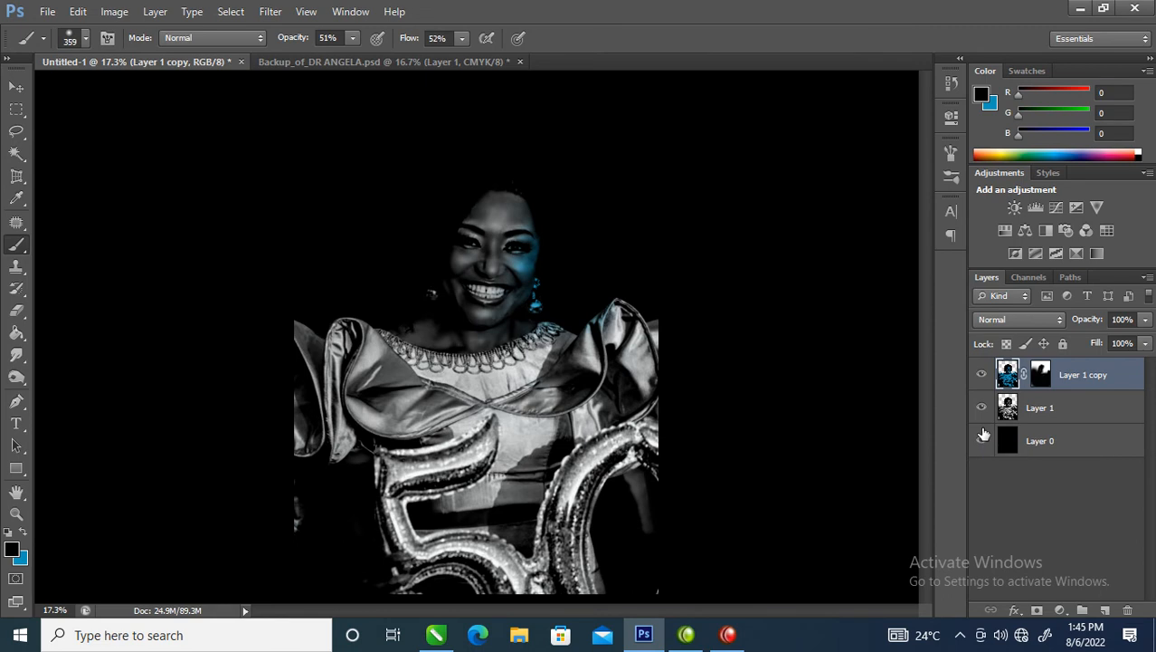
key("ctrl+j")
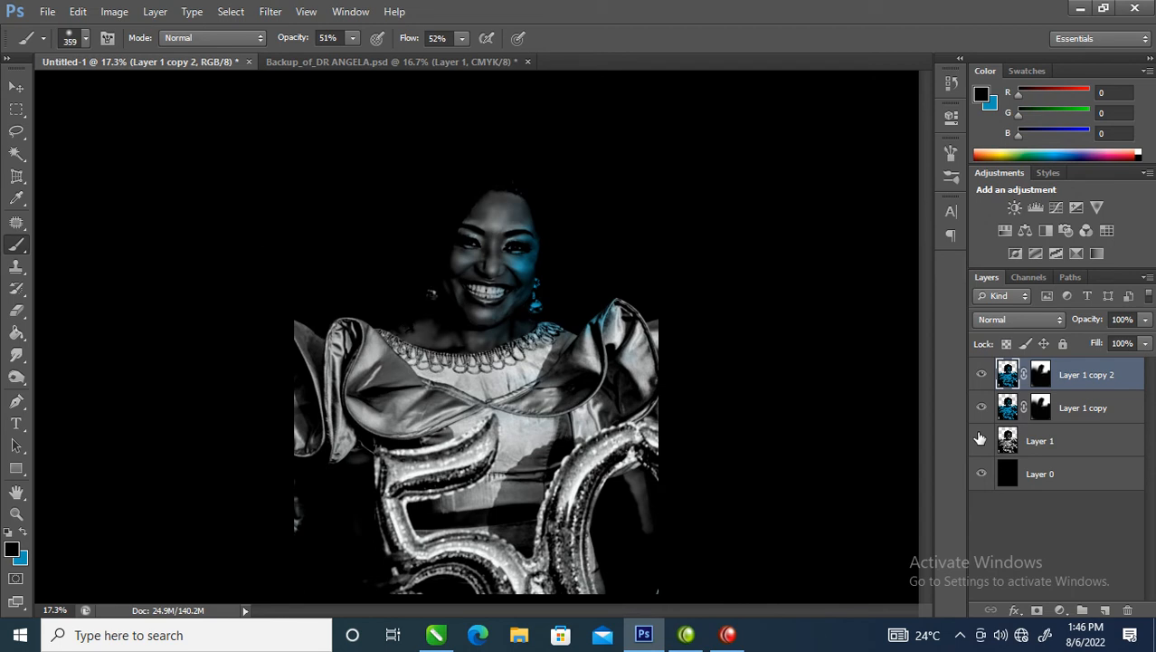
left_click(980, 439)
left_click(1056, 322)
left_click(987, 212)
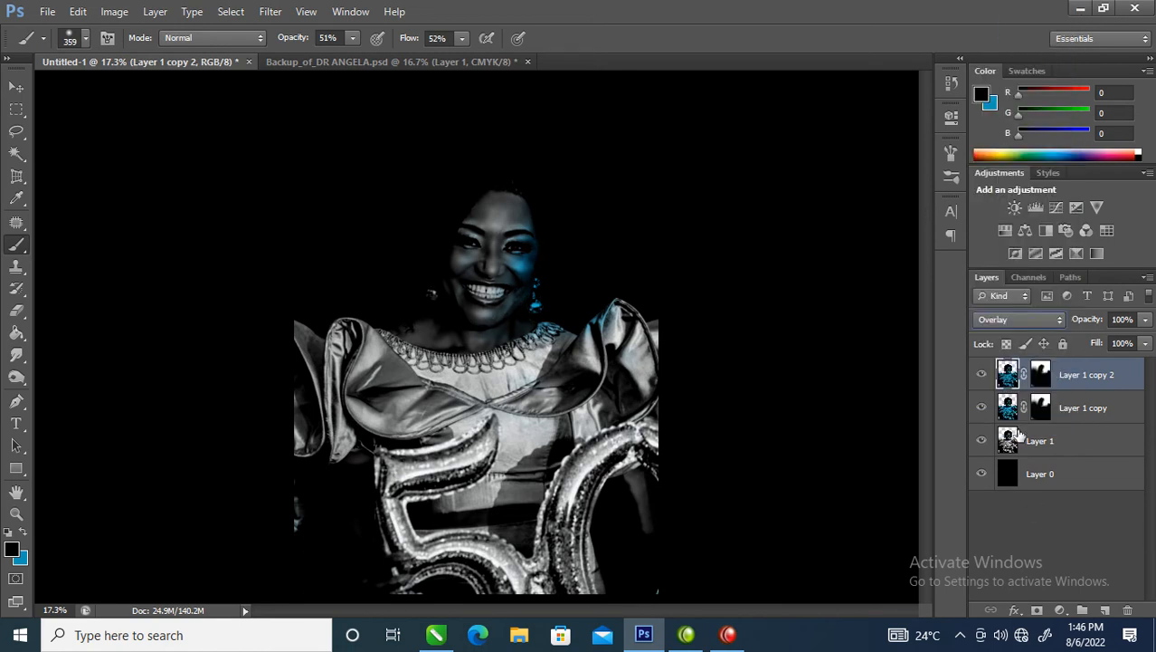
- Duplicate the Overlay layer and set the new copy's blend mode to Screen
key("ctrl+j")
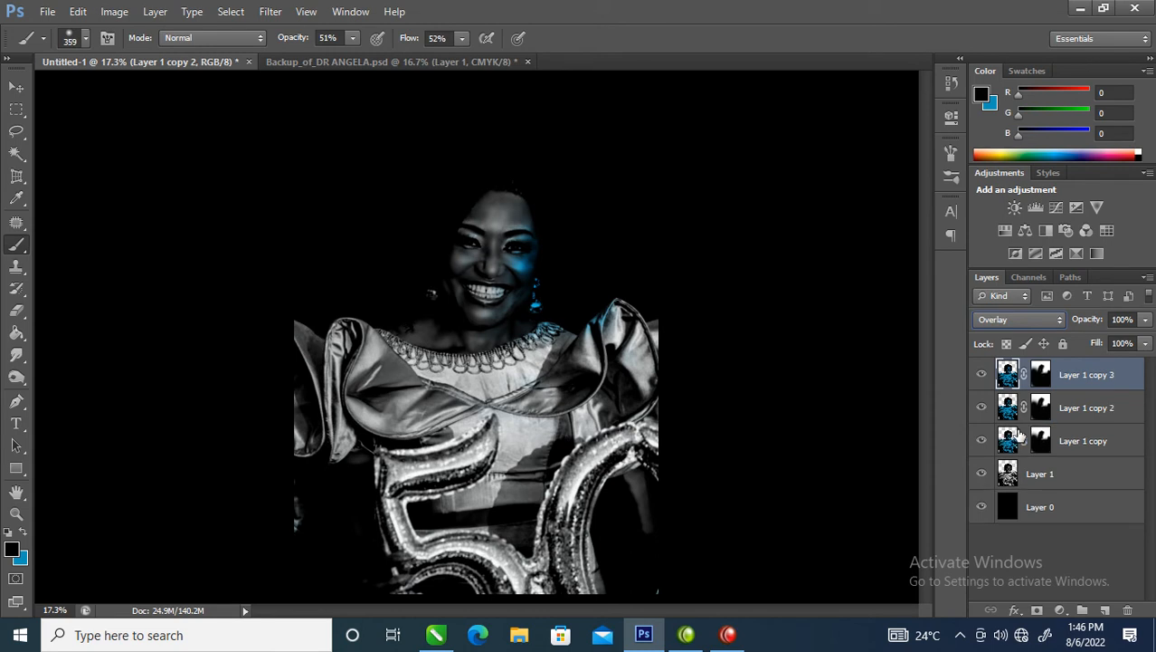
left_click(1061, 316)
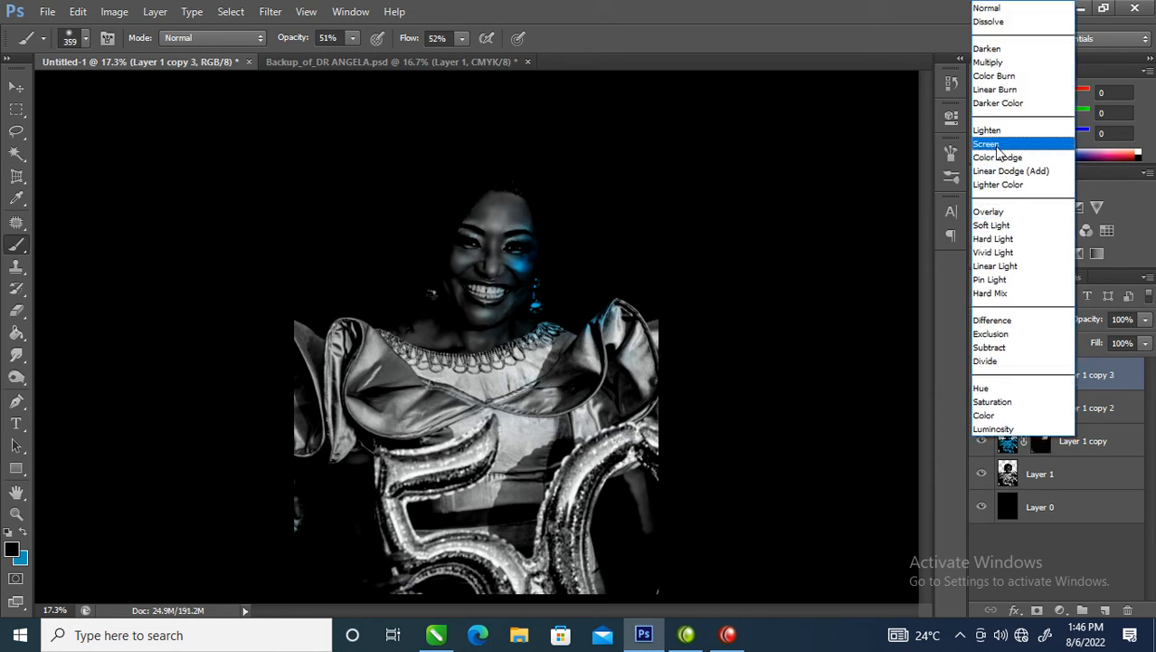
left_click(995, 145)
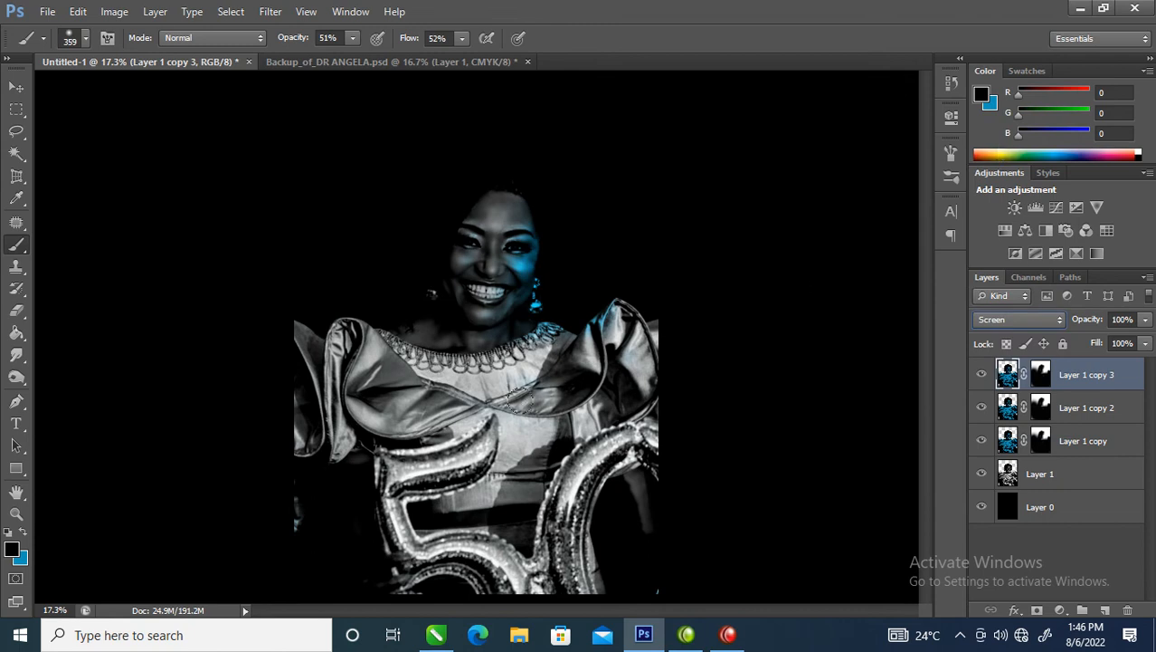
- Duplicate Layer 1, swap the foreground and background colours, and set the foreground colour to magenta f710d9
left_click(1040, 474)
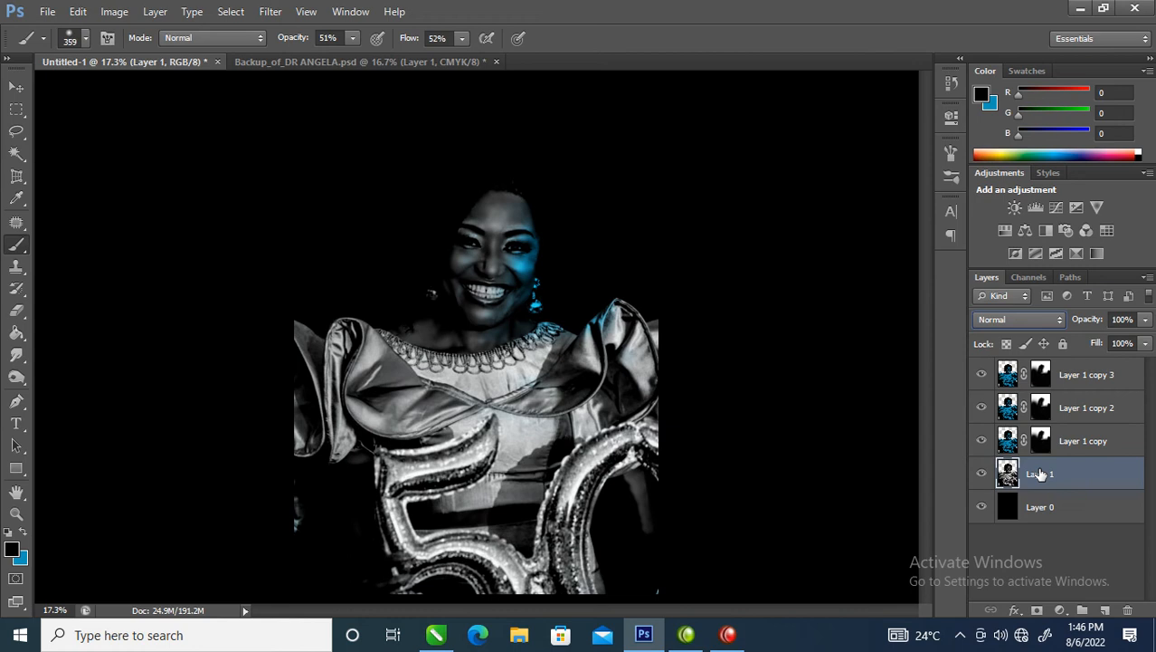
key("ctrl+j")
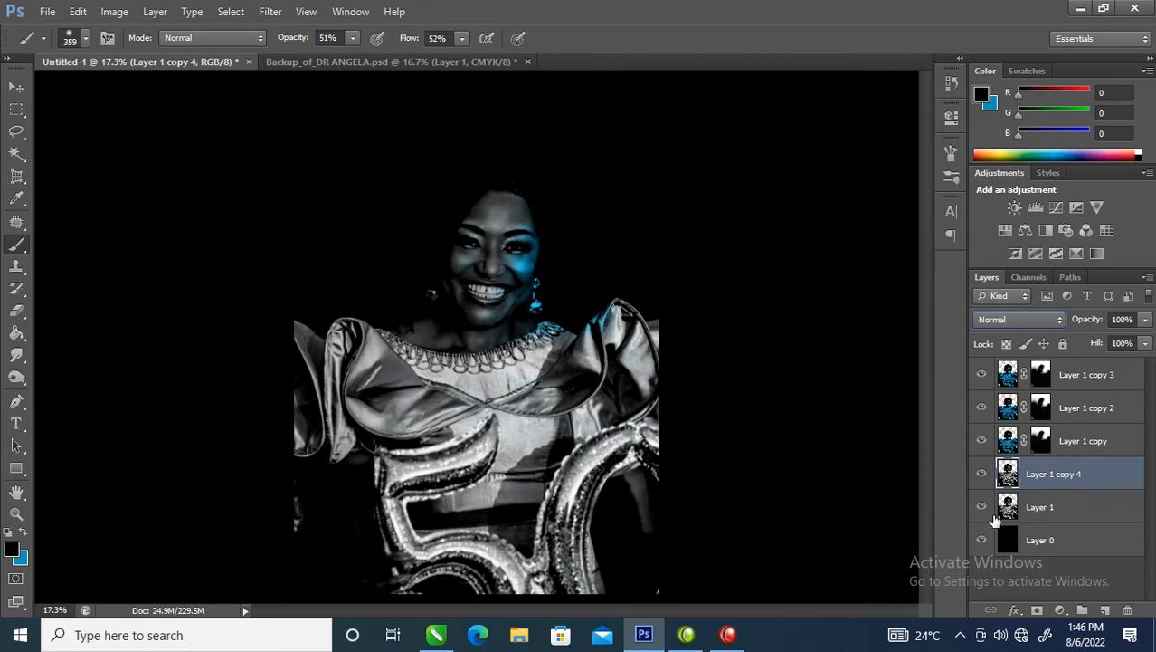
left_click(21, 532)
left_click(12, 551)
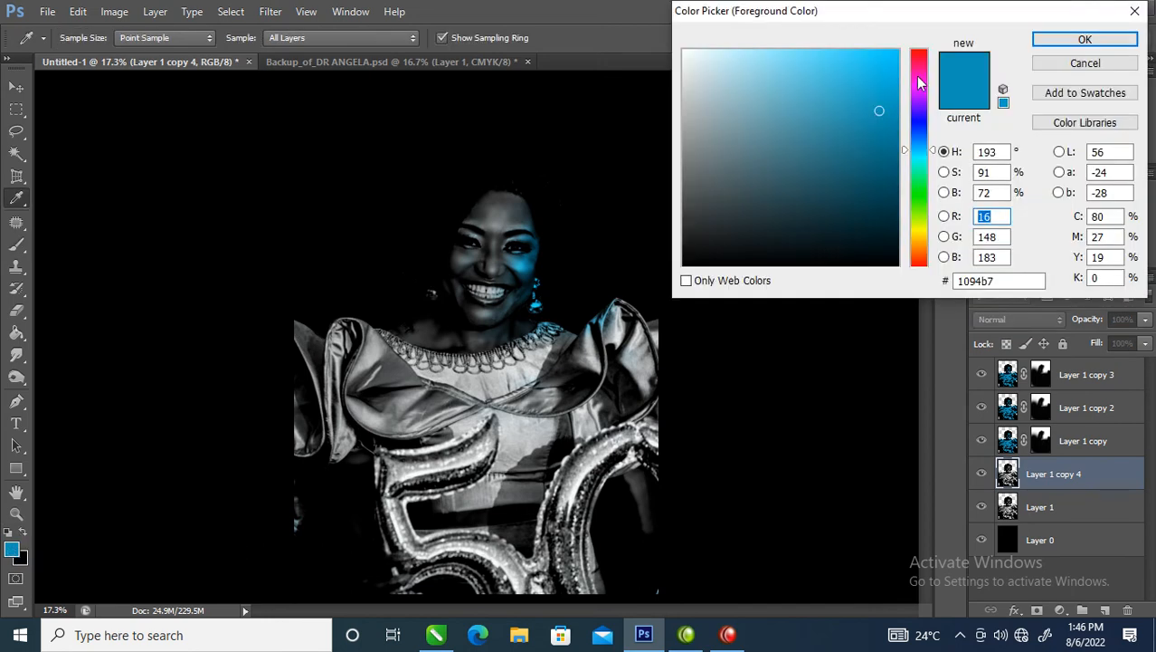
left_click(920, 81)
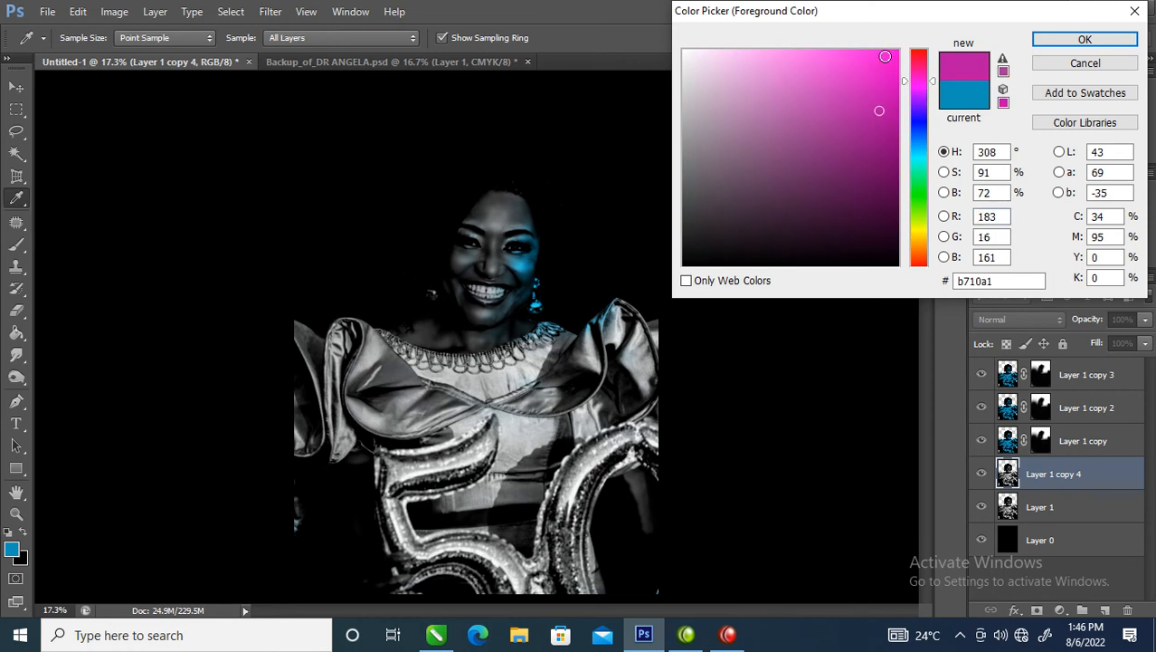
left_click(885, 56)
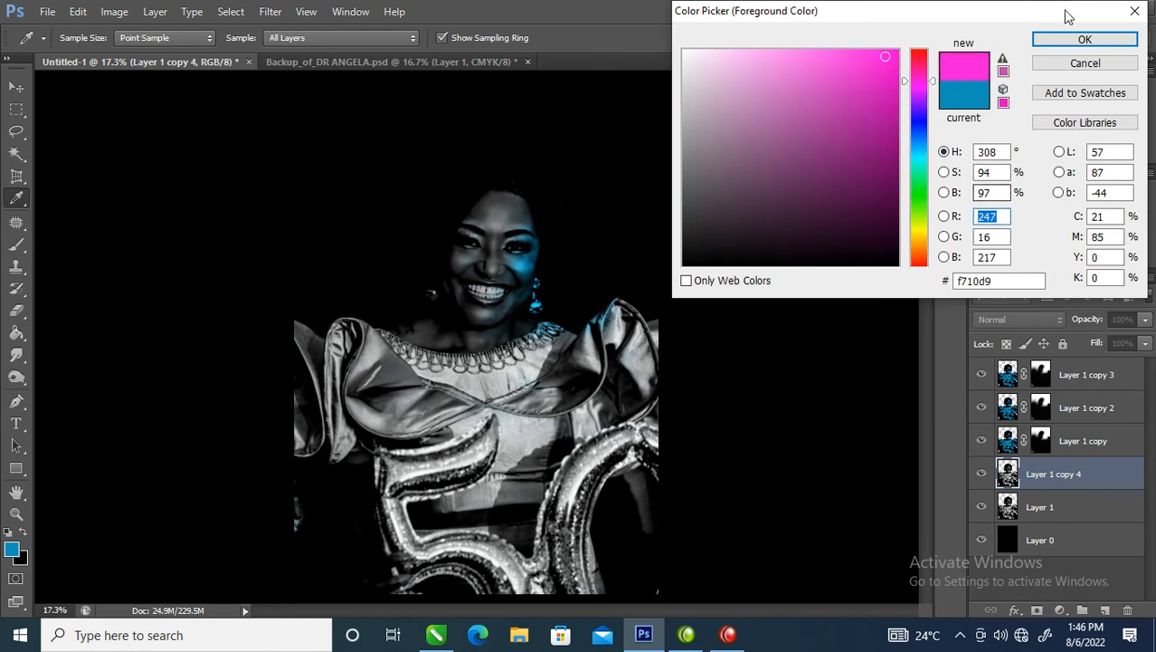
left_click(1084, 42)
key("b")
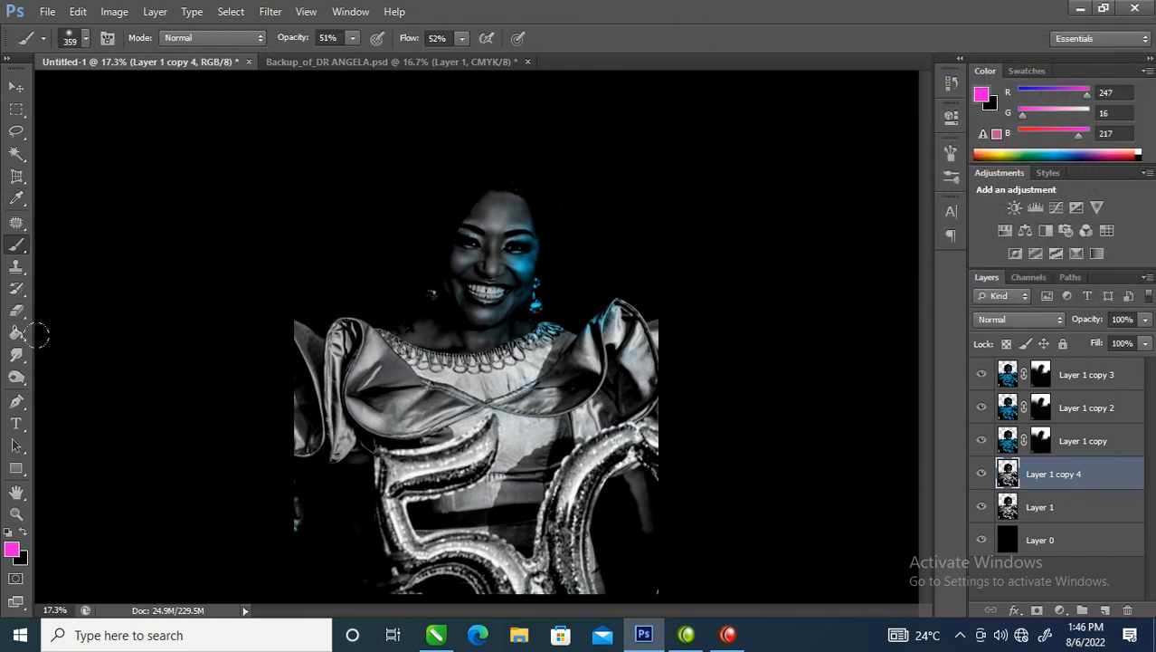
left_click(114, 13)
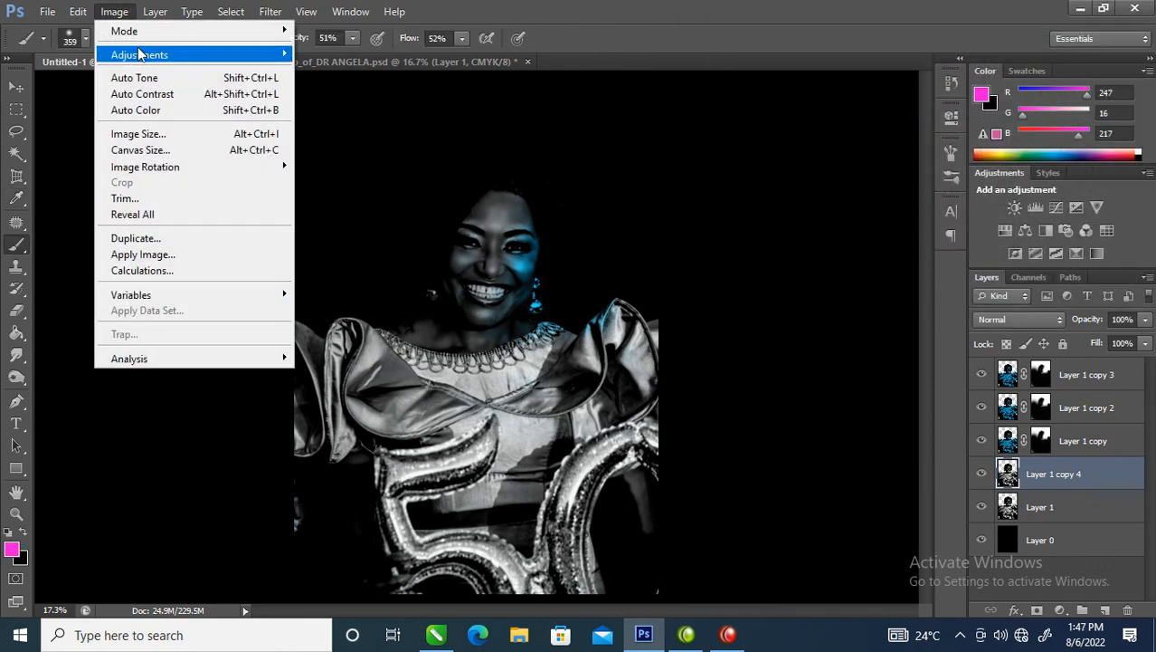
mouse_move(231, 54)
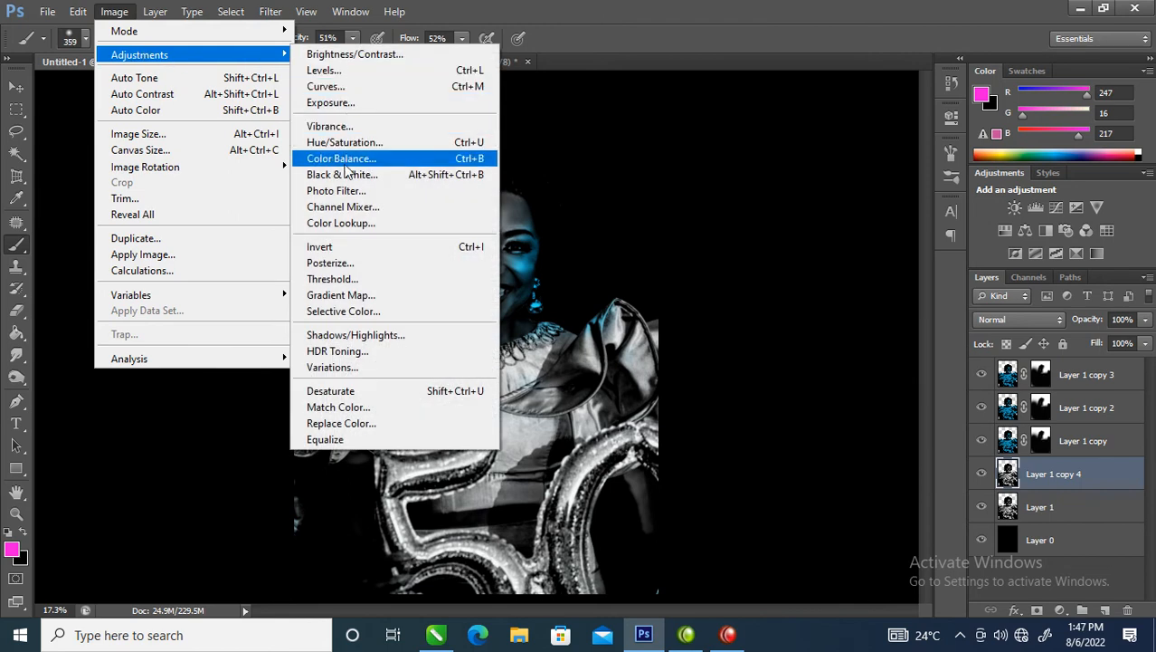
left_click(353, 299)
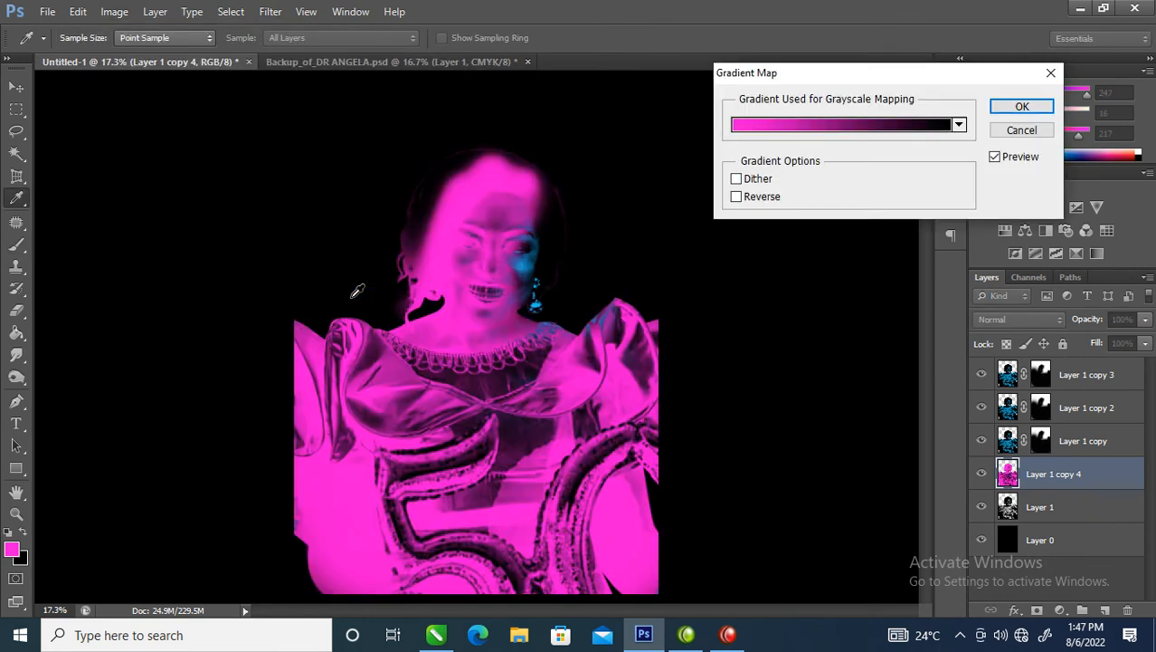
left_click(1050, 73)
key("b")
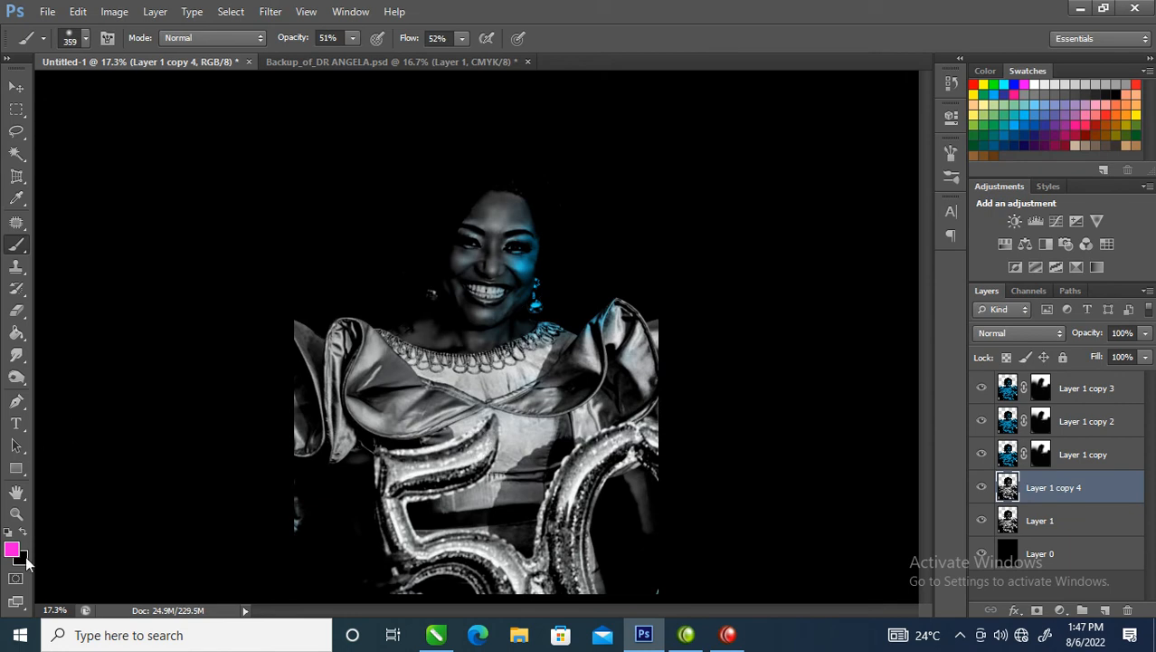
- Apply a black-to-magenta Gradient Map to Layer 1 copy 4, with the magenta stop at 46%
left_click(23, 534)
left_click(116, 11)
mouse_move(140, 57)
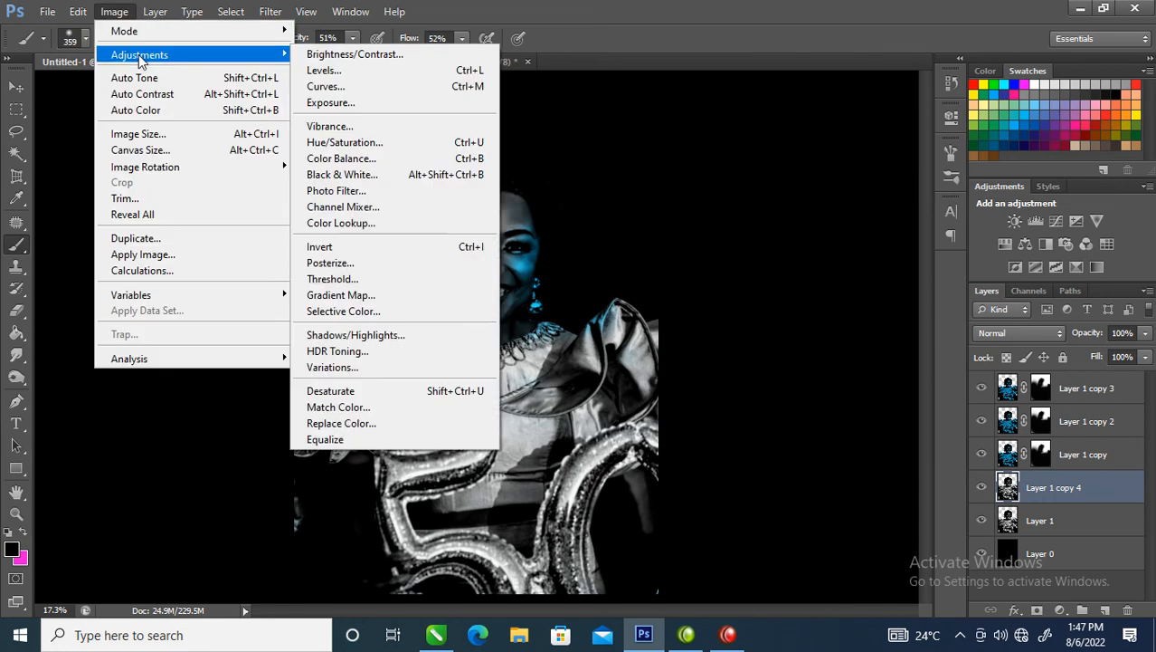
left_click(353, 299)
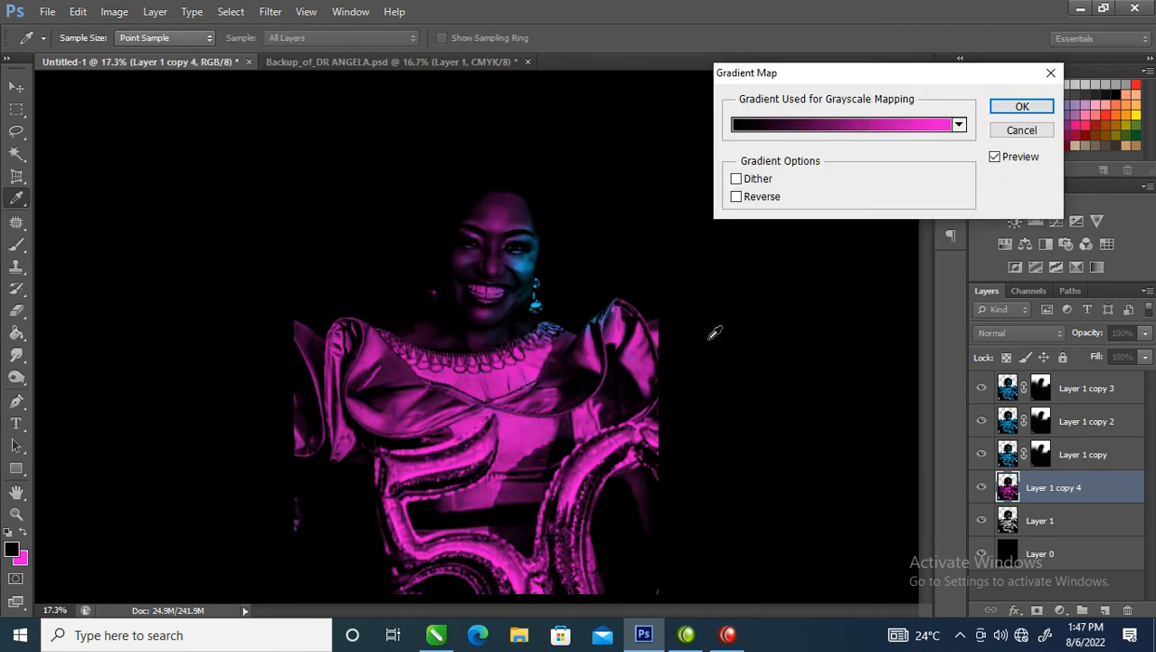
left_click(930, 130)
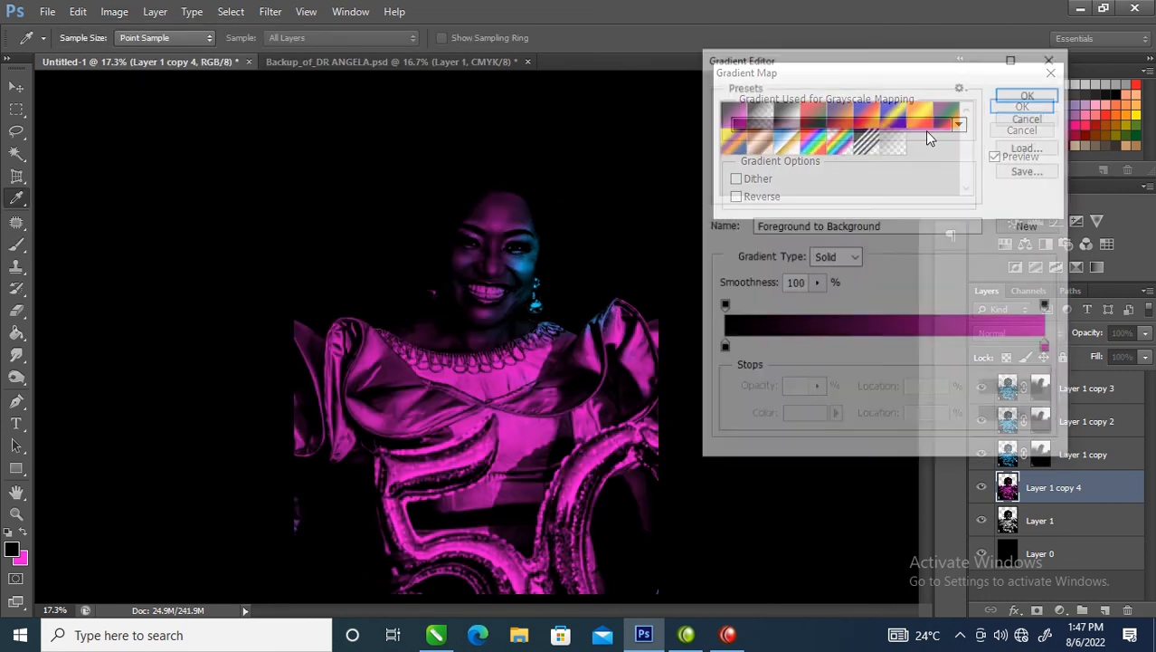
left_click_drag(1048, 350, 872, 354)
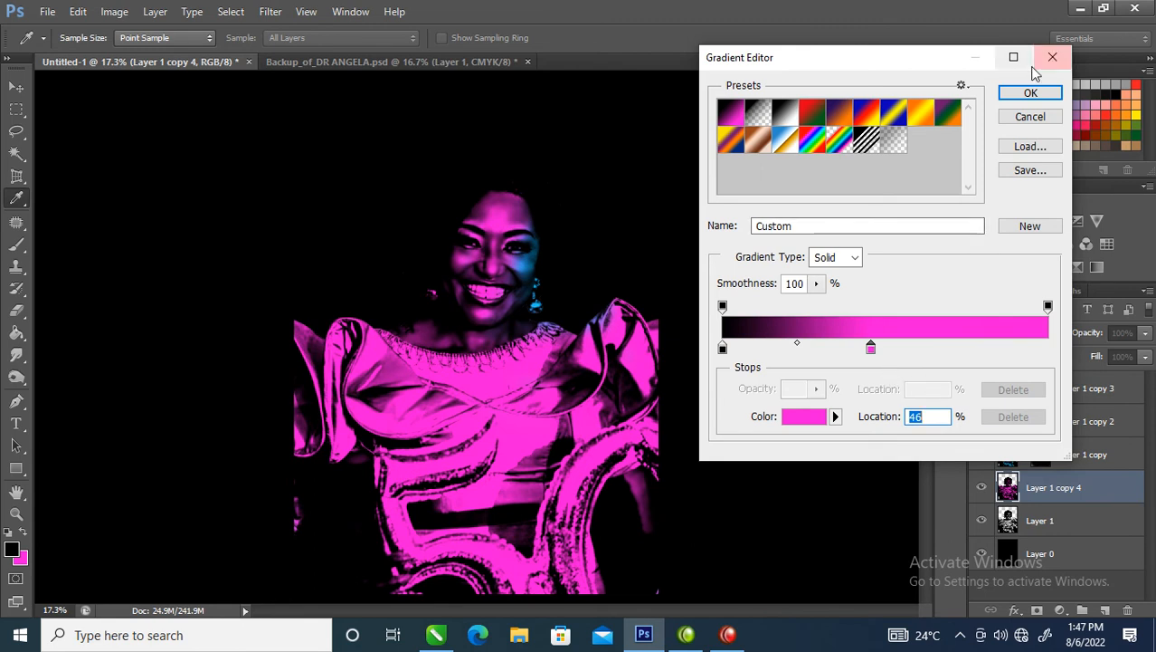
left_click(1036, 95)
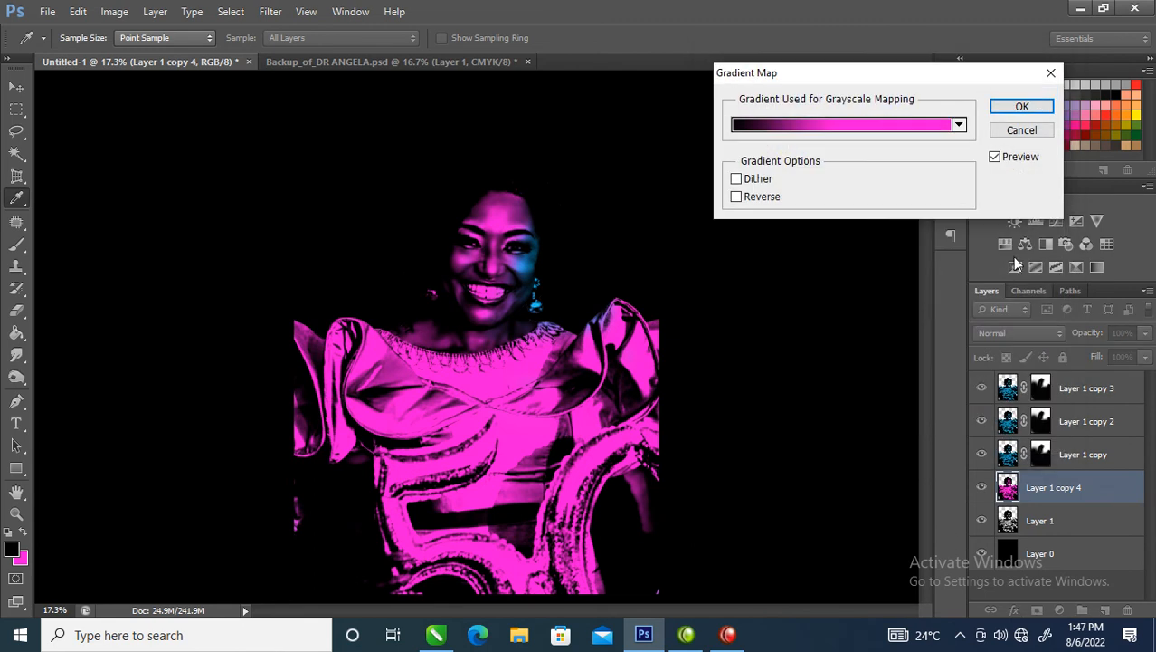
left_click(1024, 107)
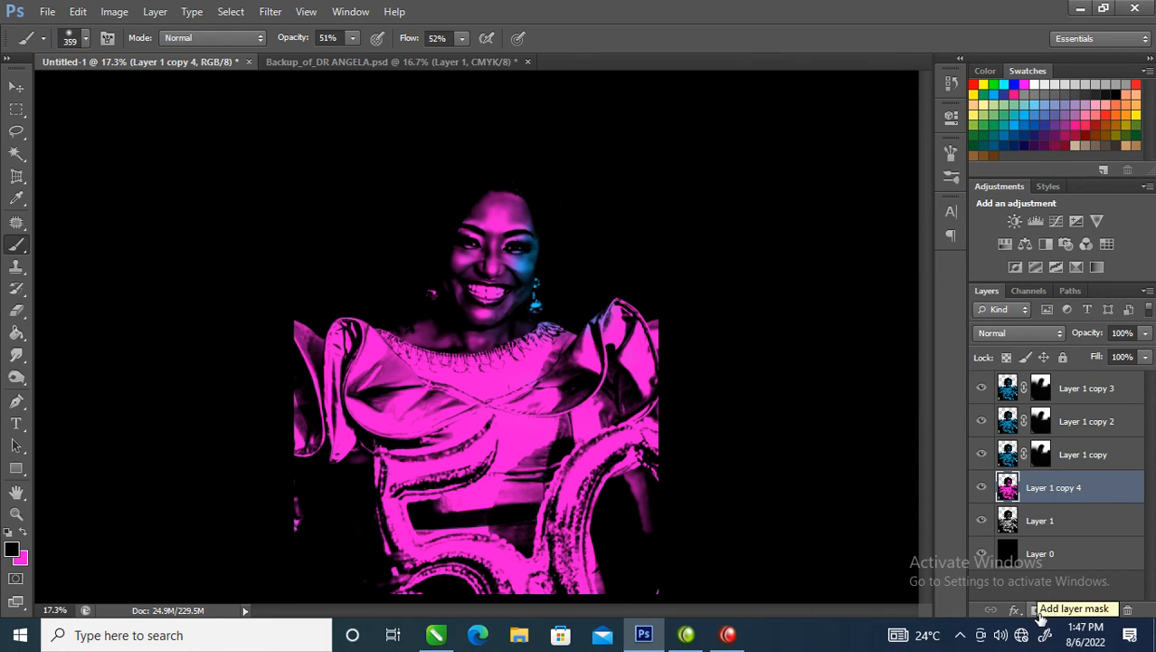
- Add a layer mask to Layer 1 copy 4 and raise the brush flow and opacity to 100%
left_click(1037, 610)
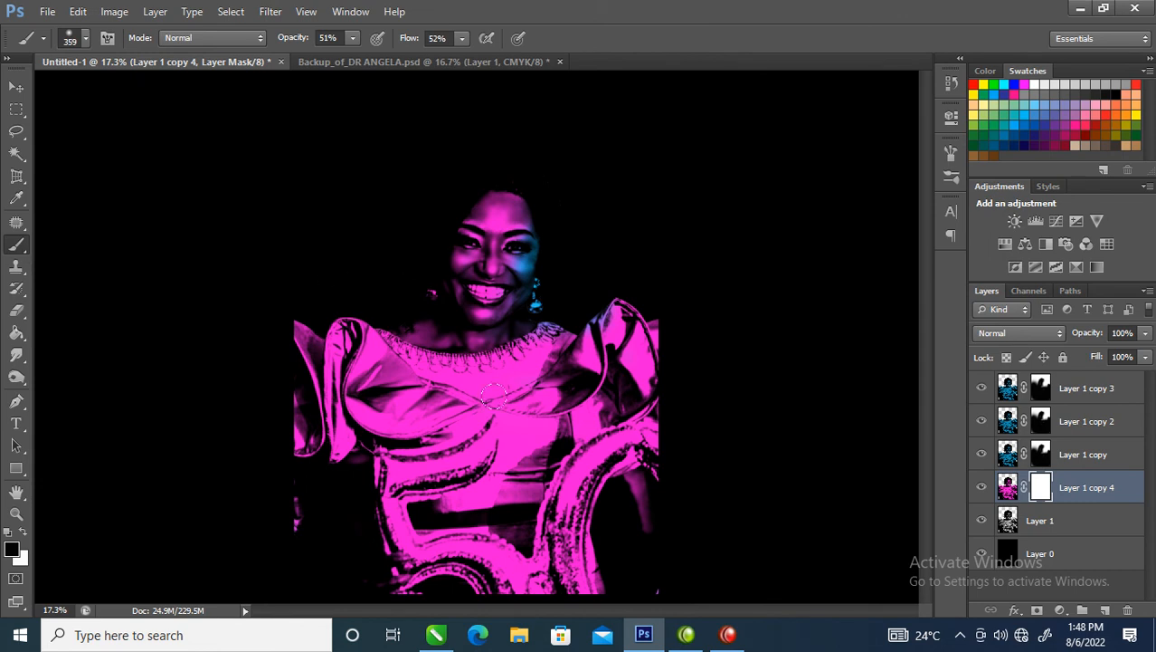
left_click(461, 39)
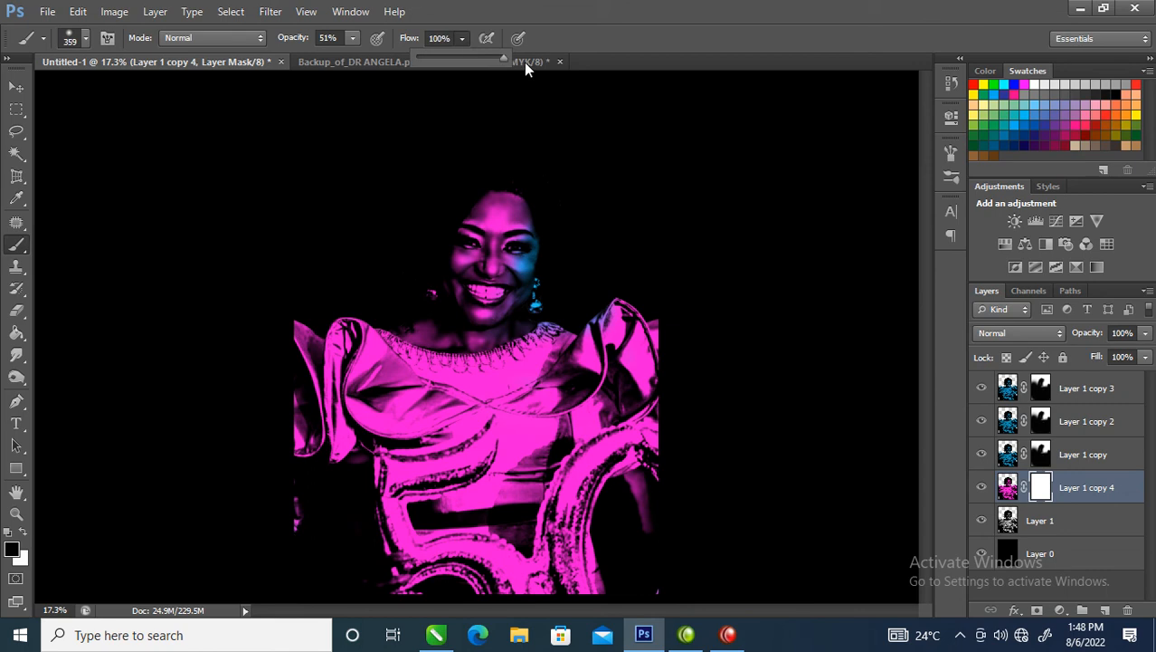
left_click(352, 39)
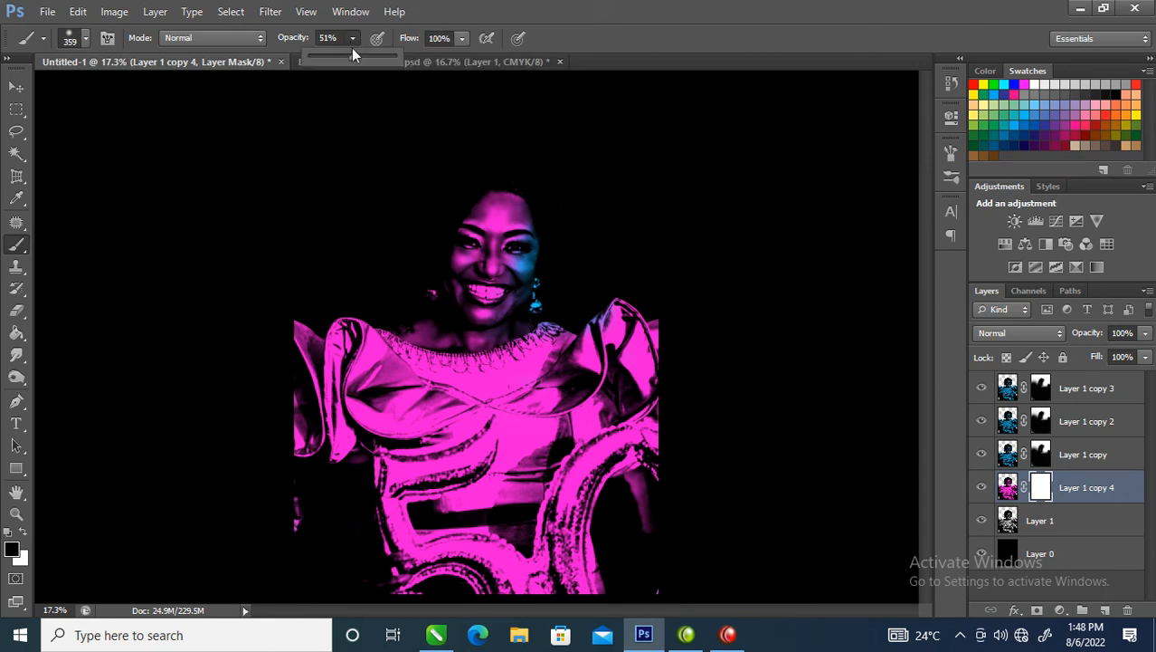
left_click_drag(354, 59, 412, 58)
- Enlarge the brush to 1284 px and mask the magenta off most of the dress and balloons, keeping it on the pink-lit shoulder
right_click(484, 434, "alt")
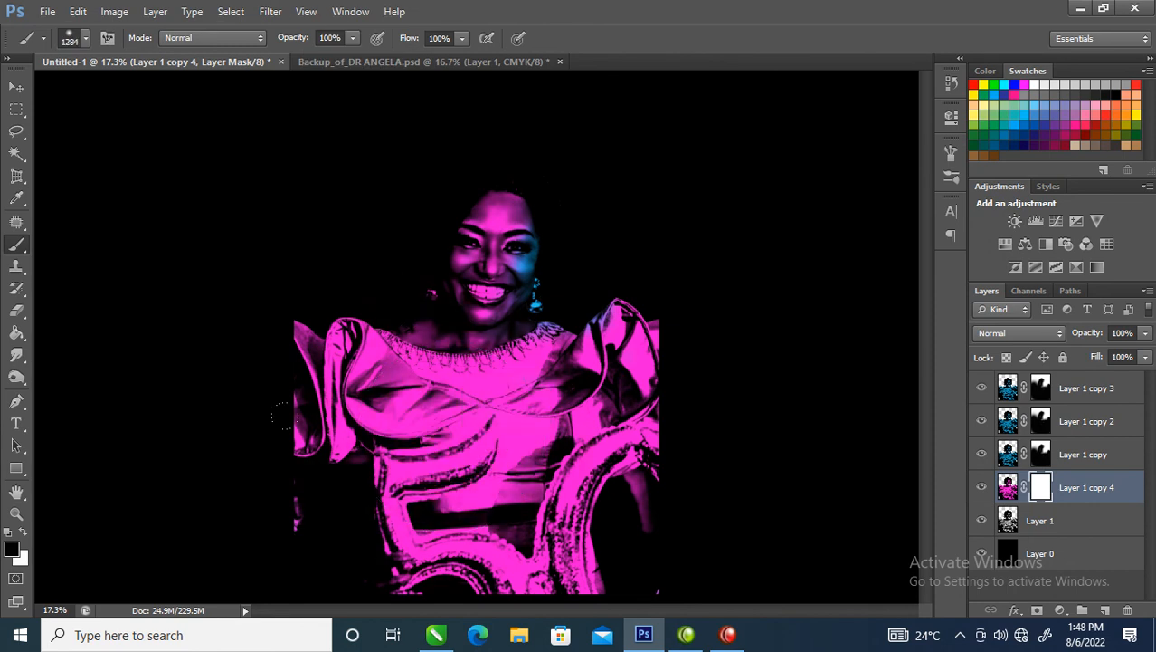
mouse_move(468, 450)
left_mouse_down()
mouse_move(374, 479)
mouse_move(527, 433)
mouse_move(600, 333)
left_mouse_up()
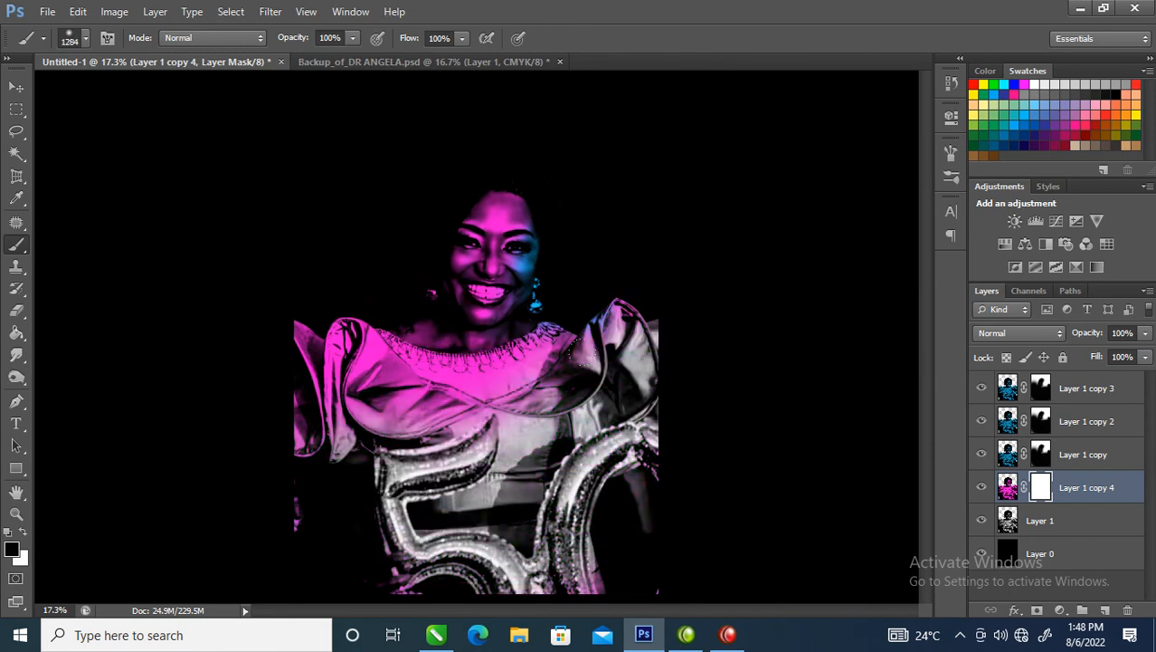
mouse_move(552, 384)
left_mouse_down()
mouse_move(533, 326)
mouse_move(484, 341)
mouse_move(480, 393)
mouse_move(461, 350)
mouse_move(430, 395)
mouse_move(380, 391)
mouse_move(335, 415)
left_mouse_up()
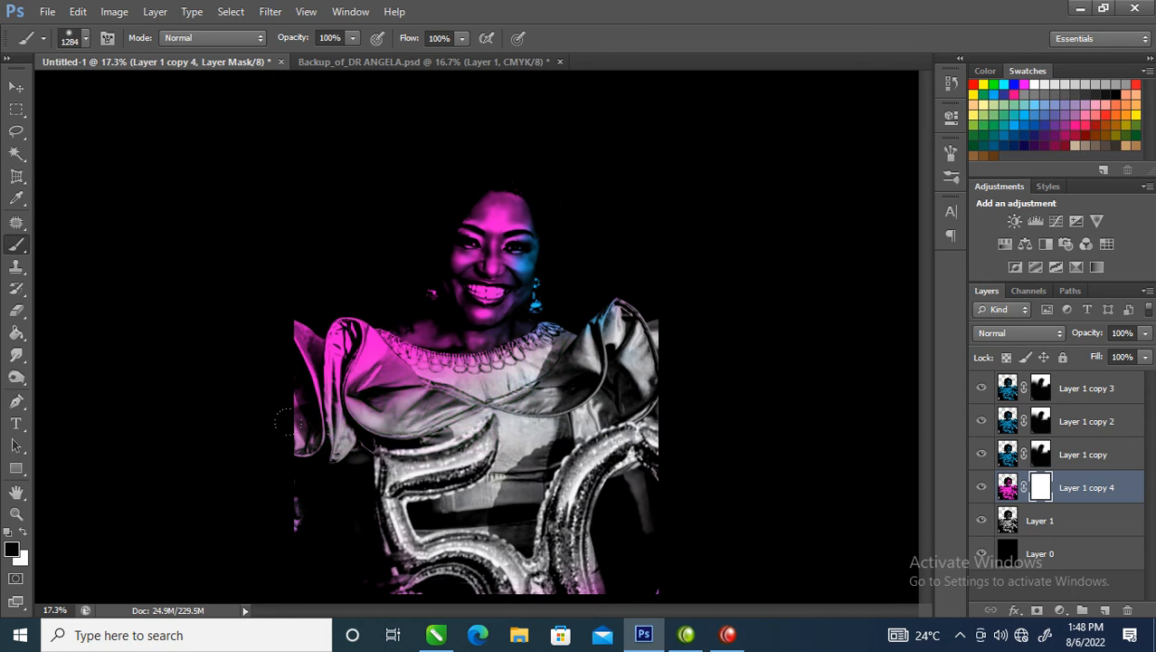
left_click_drag(418, 374, 445, 359)
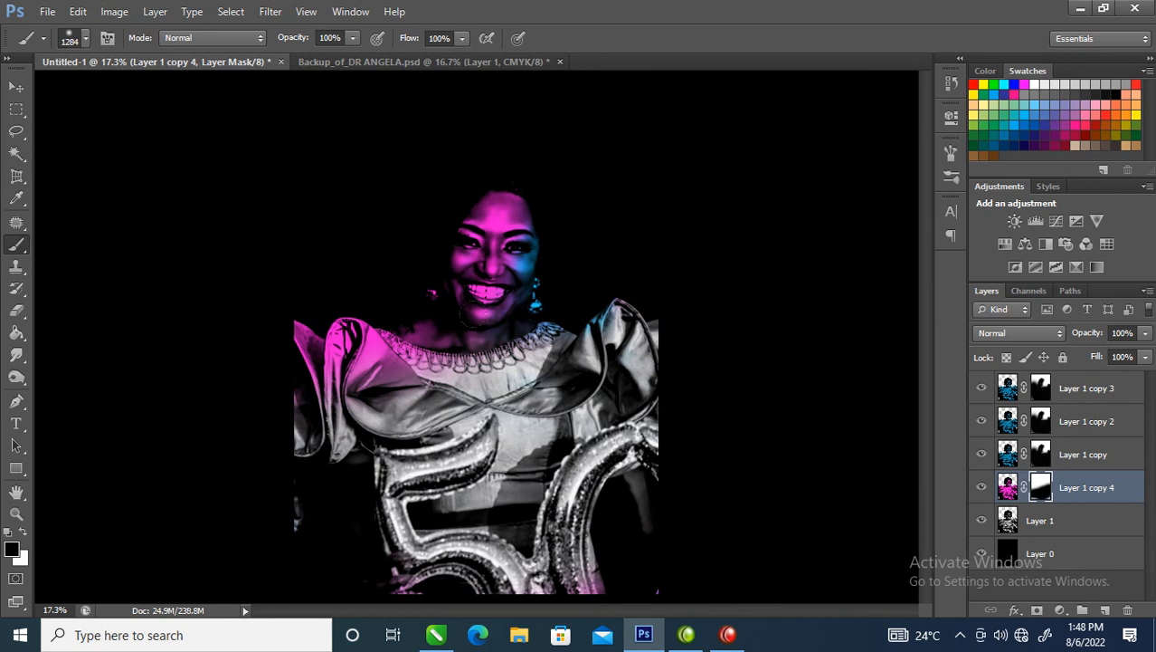
left_click_drag(514, 380, 476, 389)
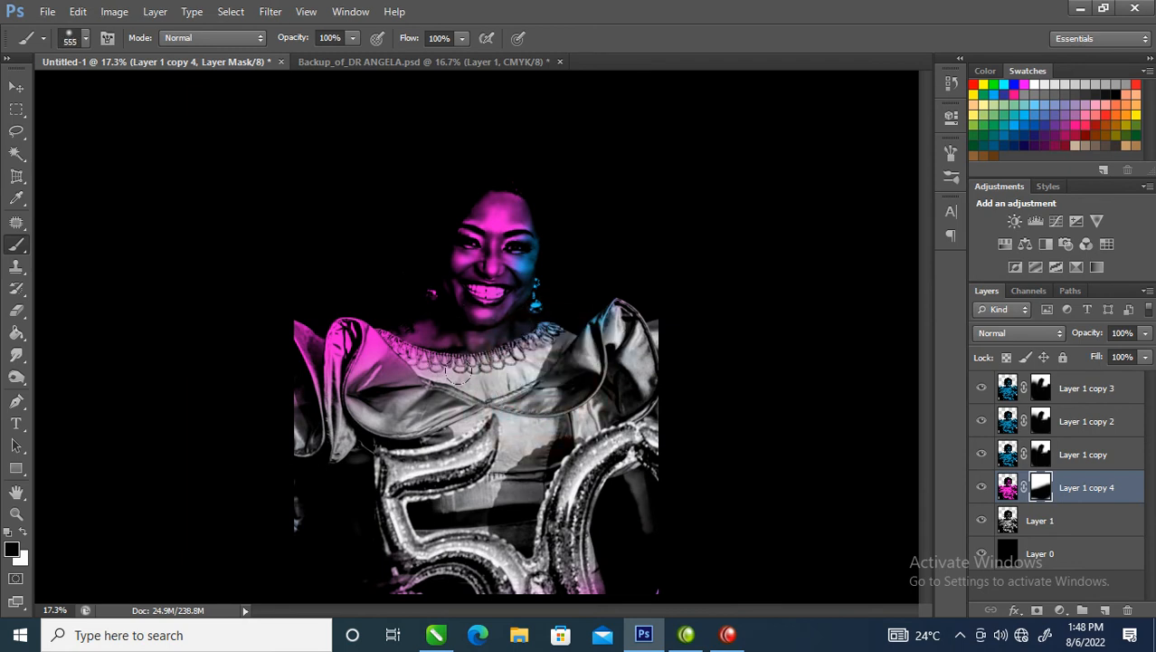
- Reduce the brush size to 197 px and mask the magenta off the blue-lit half of the face down to the neck
left_click(84, 39)
mouse_move(172, 97)
left_mouse_down()
mouse_move(98, 101)
mouse_move(147, 97)
left_mouse_up()
key("Return")
mouse_move(521, 245)
left_mouse_down()
mouse_move(518, 191)
mouse_move(504, 253)
mouse_move(516, 188)
mouse_move(507, 250)
mouse_move(499, 181)
mouse_move(498, 289)
mouse_move(472, 362)
mouse_move(508, 342)
mouse_move(503, 189)
mouse_move(487, 163)
mouse_move(565, 359)
left_mouse_up()
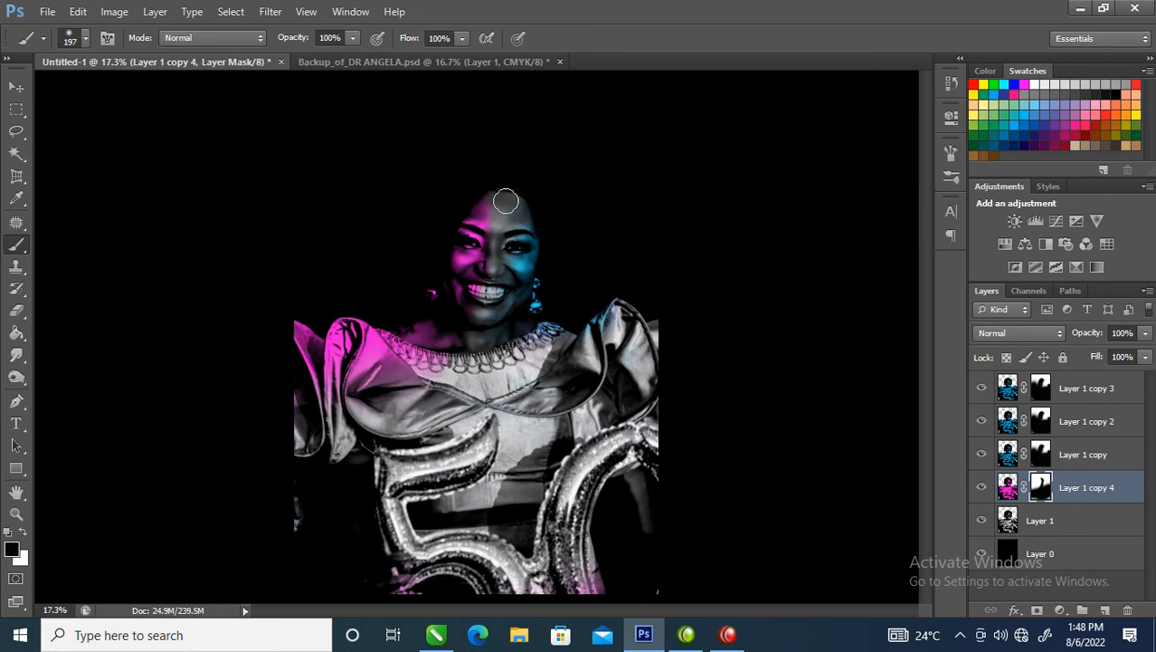
- With a 370 px brush at 54% flow and 51% opacity, fade the magenta on the forehead, nose, mouth, neck and shoulder in the mask
left_click(463, 38)
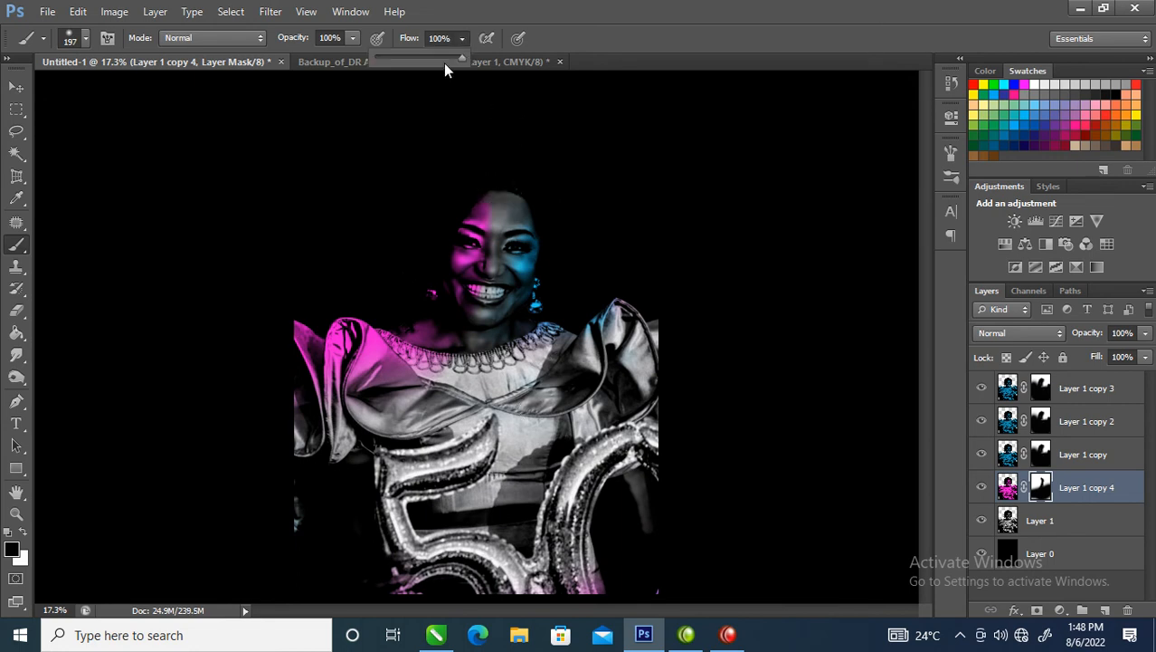
left_click(421, 56)
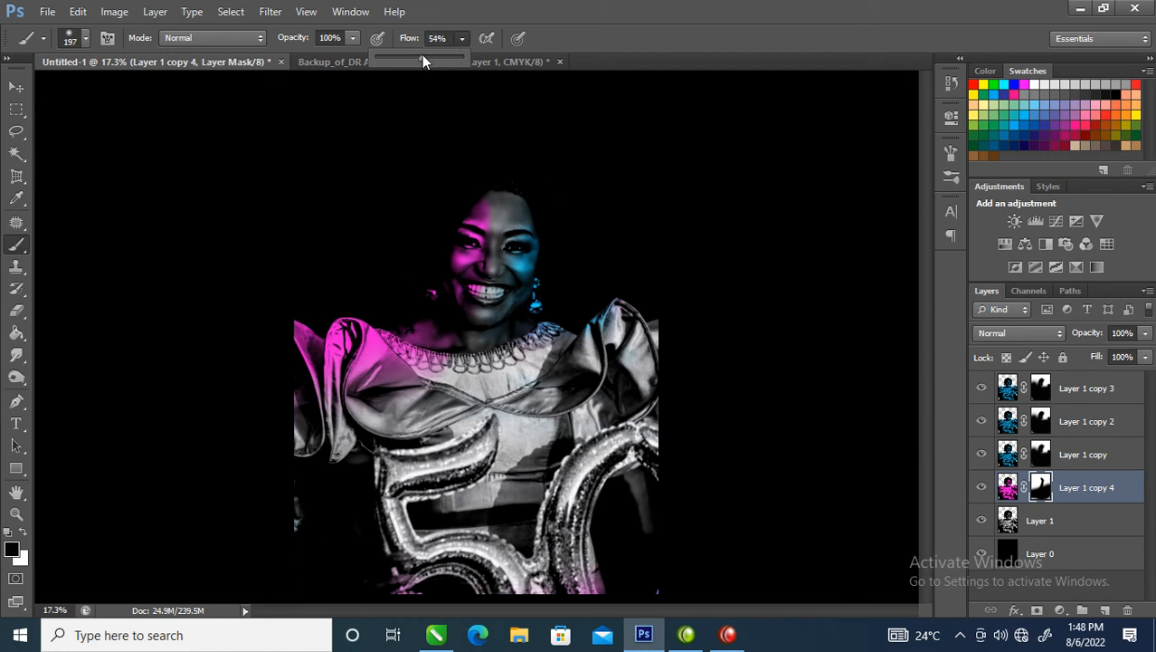
left_click(353, 38)
left_click(310, 56)
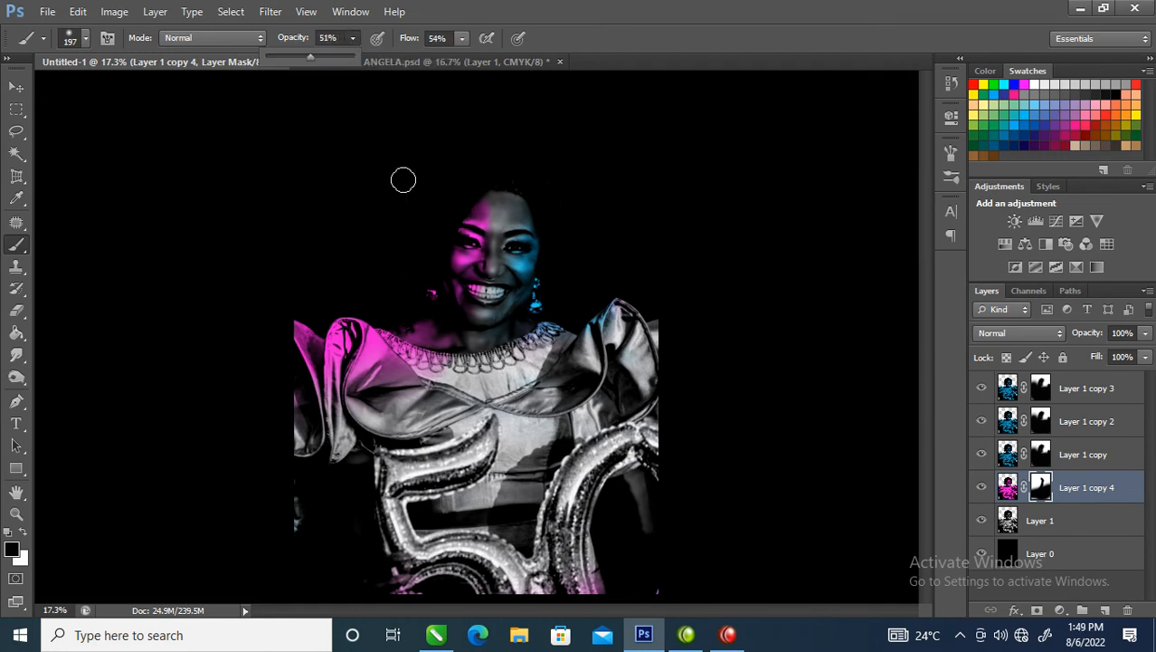
key("alt")
left_click(492, 250)
mouse_move(481, 237)
left_mouse_down()
mouse_move(506, 247)
mouse_move(495, 251)
left_mouse_up()
left_click_drag(482, 199, 493, 245)
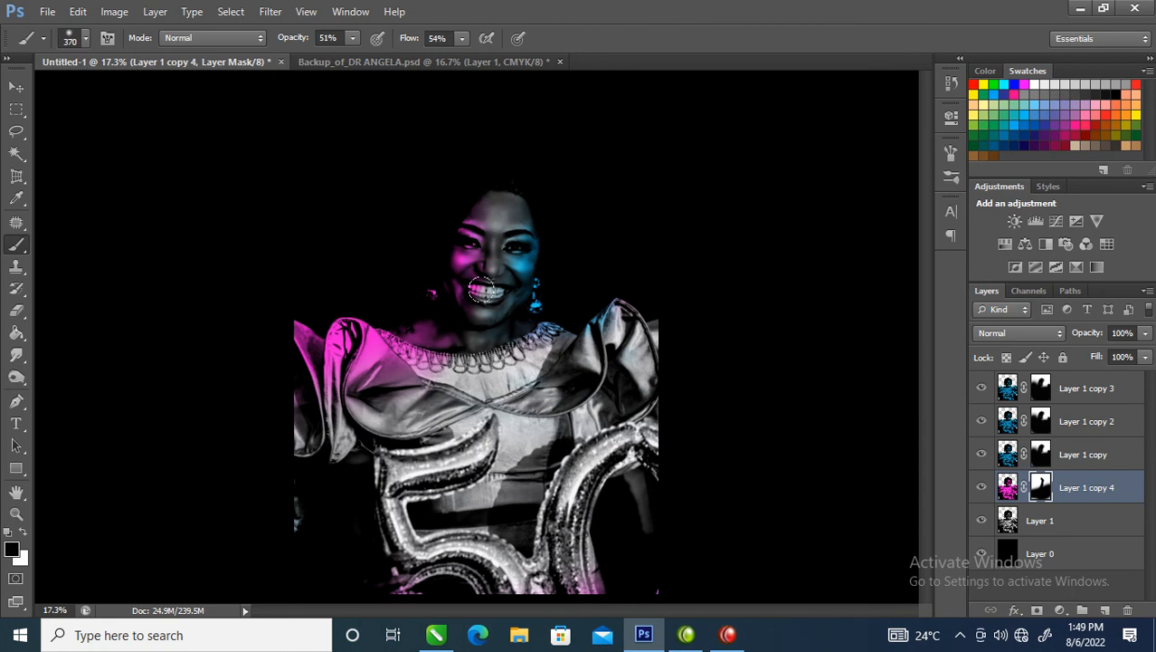
mouse_move(458, 340)
left_mouse_down()
mouse_move(399, 384)
mouse_move(394, 368)
mouse_move(360, 373)
mouse_move(355, 347)
mouse_move(289, 364)
mouse_move(301, 339)
mouse_move(296, 372)
mouse_move(351, 383)
mouse_move(376, 358)
mouse_move(418, 343)
mouse_move(395, 367)
mouse_move(459, 339)
left_mouse_up()
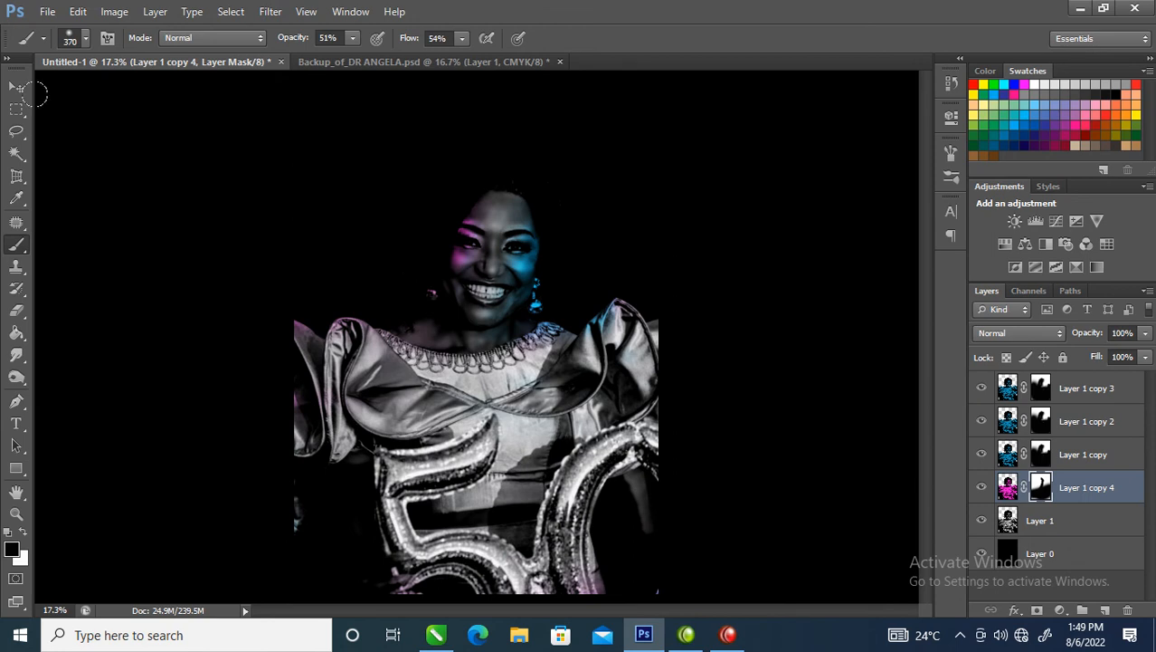
- Duplicate the masked magenta layer, Layer 1 copy 4, and set the duplicate's blend mode to Screen
key("v")
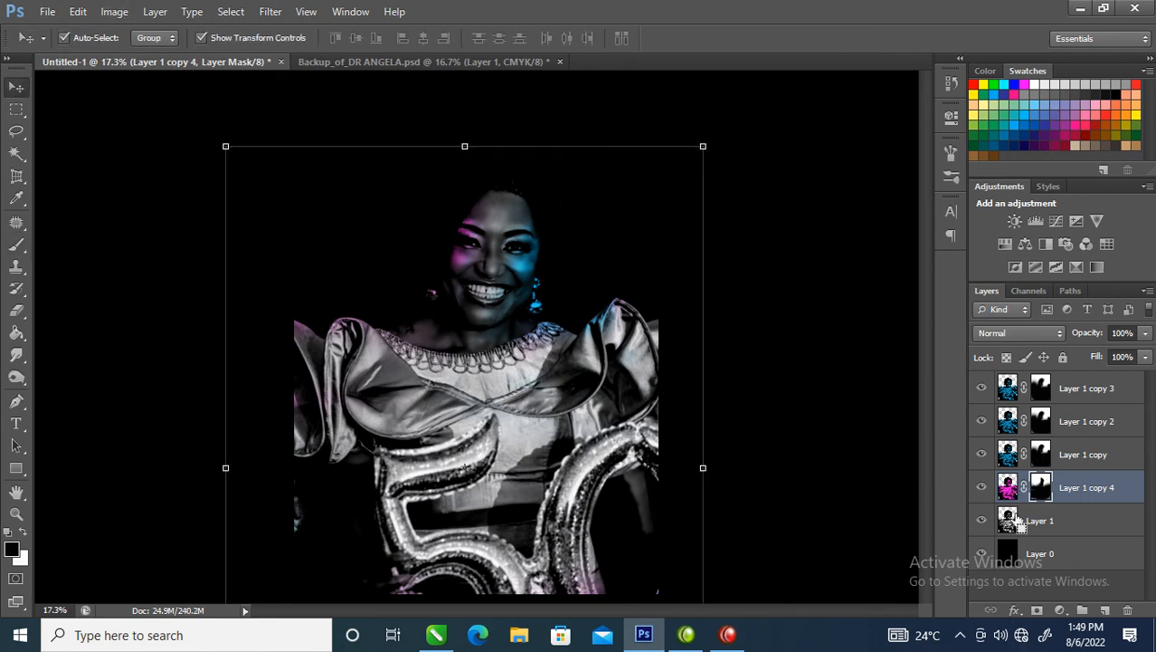
key("ctrl+j")
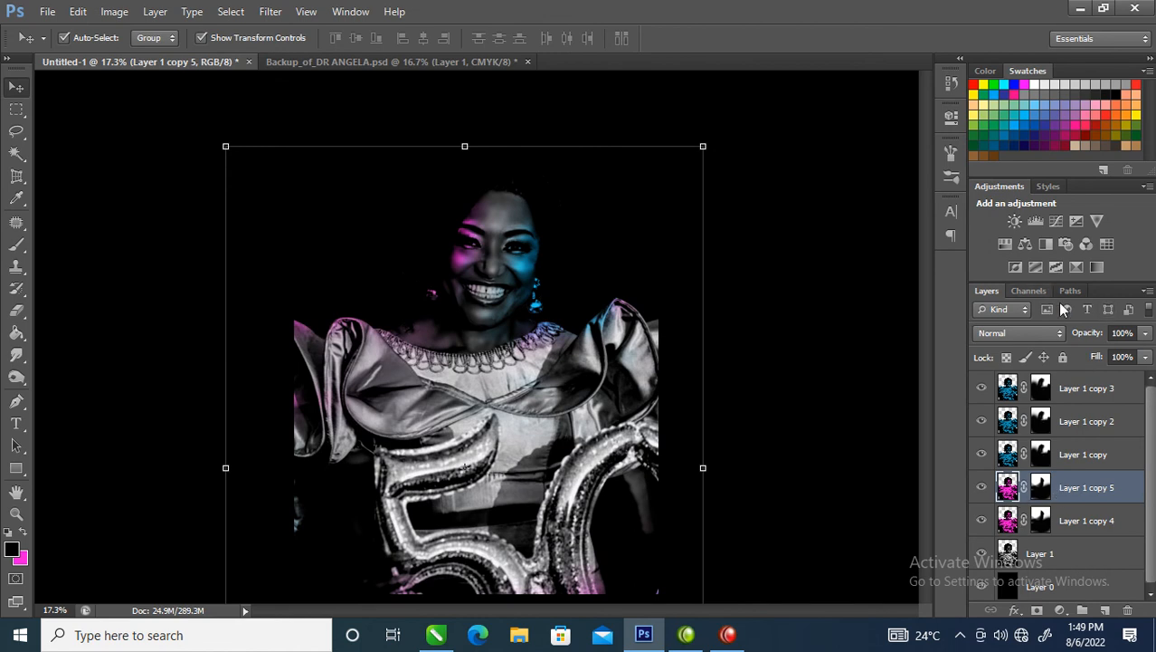
left_click(1060, 337)
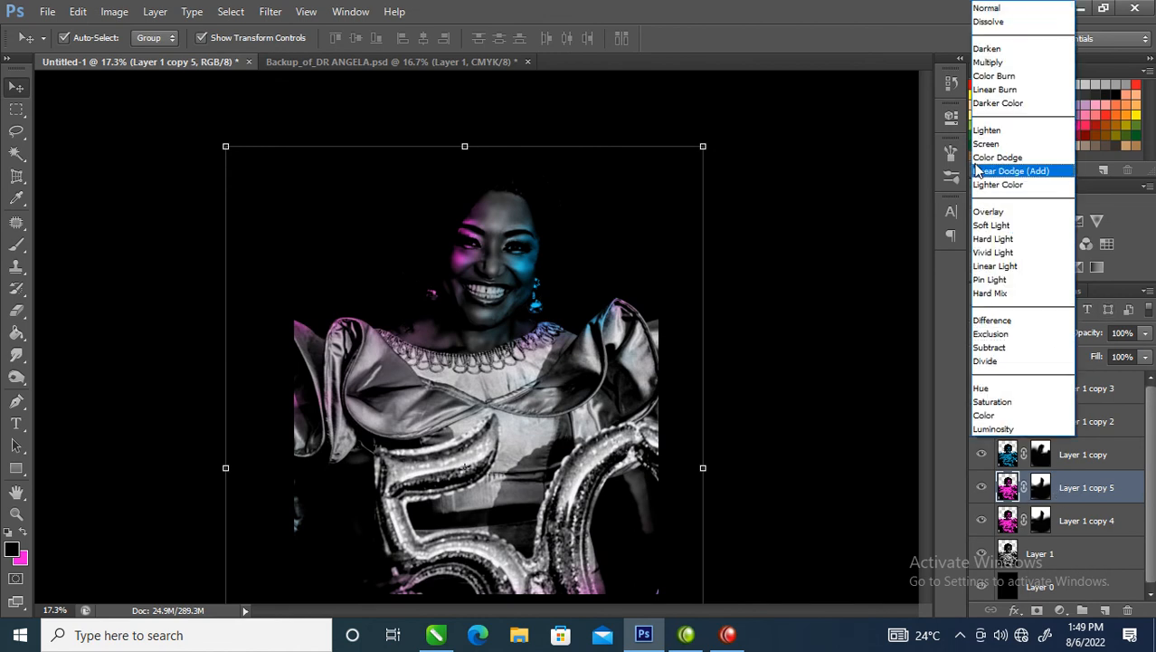
left_click(987, 150)
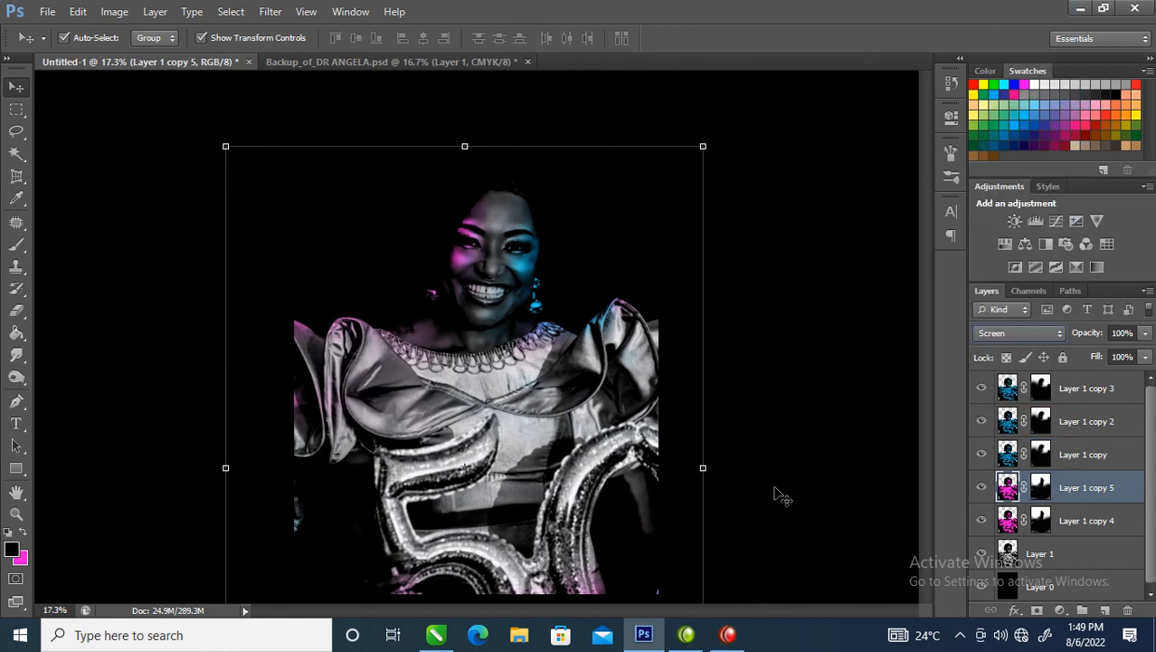
- Duplicate the magenta Screen layer and set the new copy's blend mode to Overlay
key("ctrl+j")
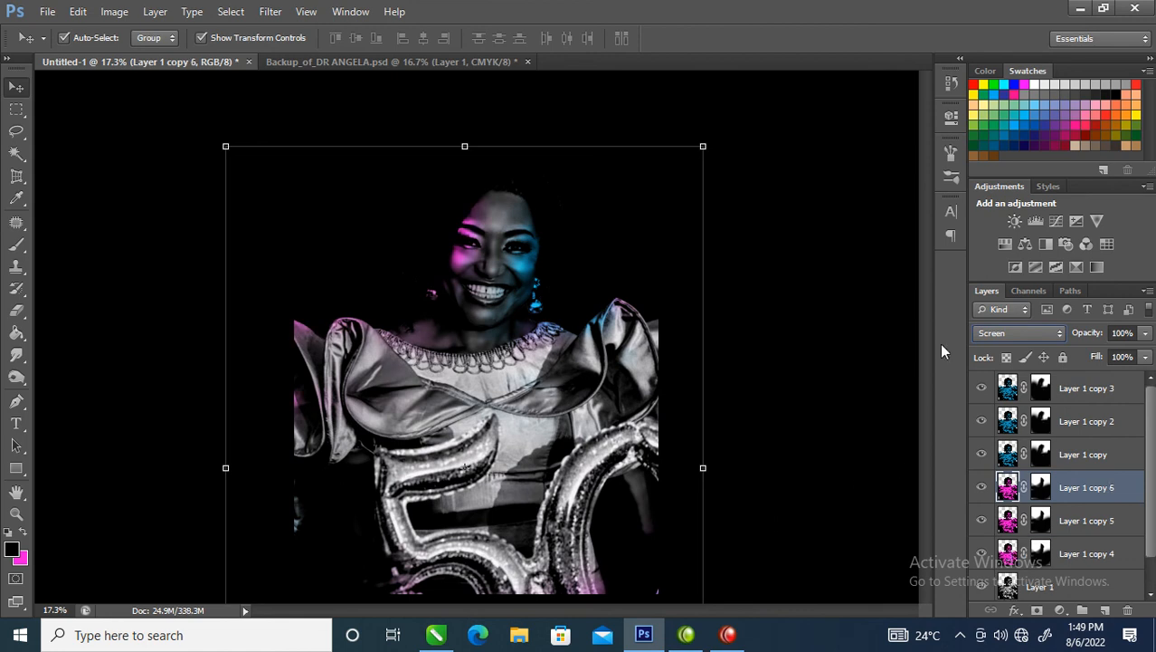
left_click(1060, 335)
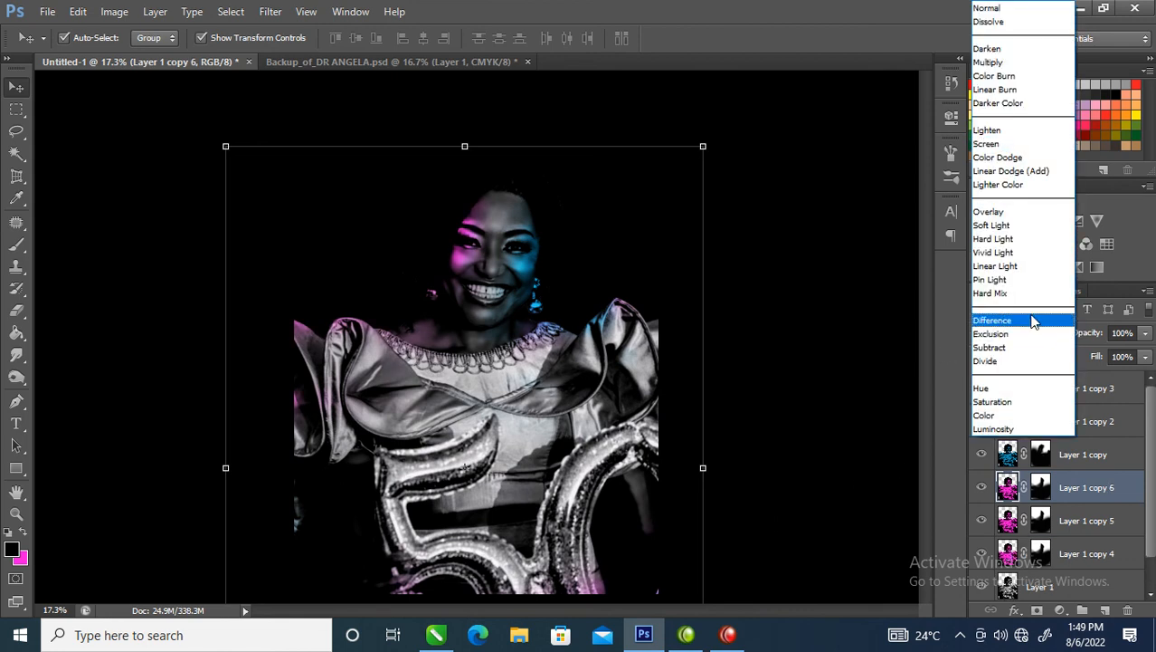
left_click(988, 213)
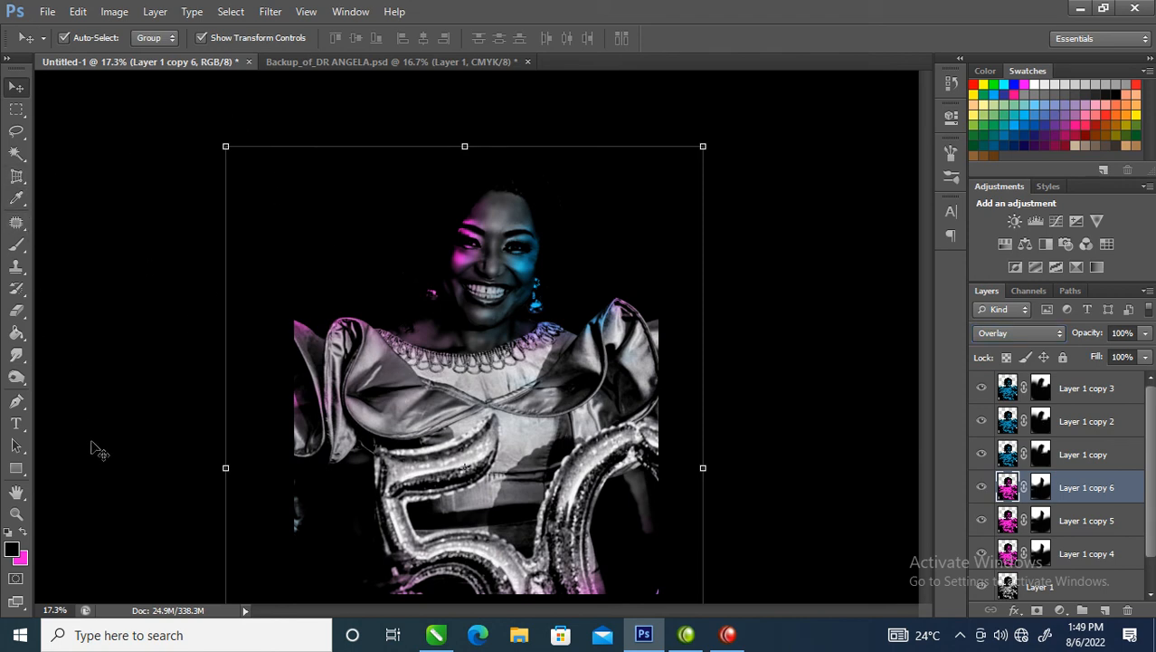
- Crop the image with the Perspective Crop tool to the head and upper body, cutting off the lower part of the balloons
key("c")
left_click_drag(288, 138, 715, 497)
left_click(734, 502)
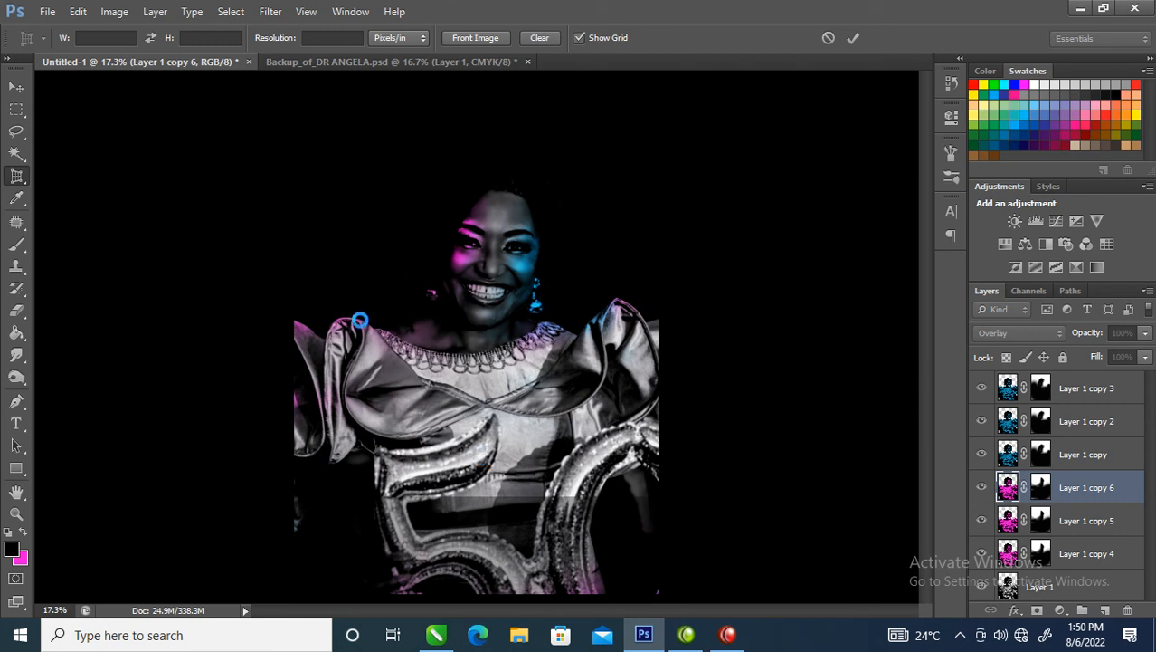
key("Return")
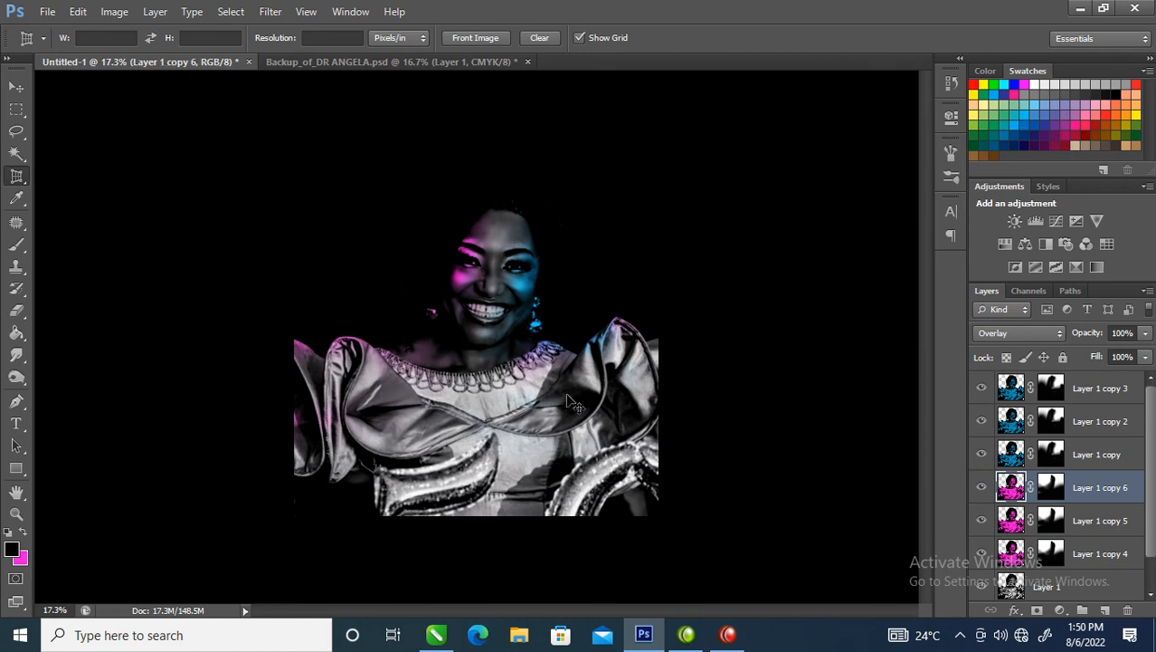
- Try merging all visible layers into a single layer and undo the merge
key("ctrl+shift+e")
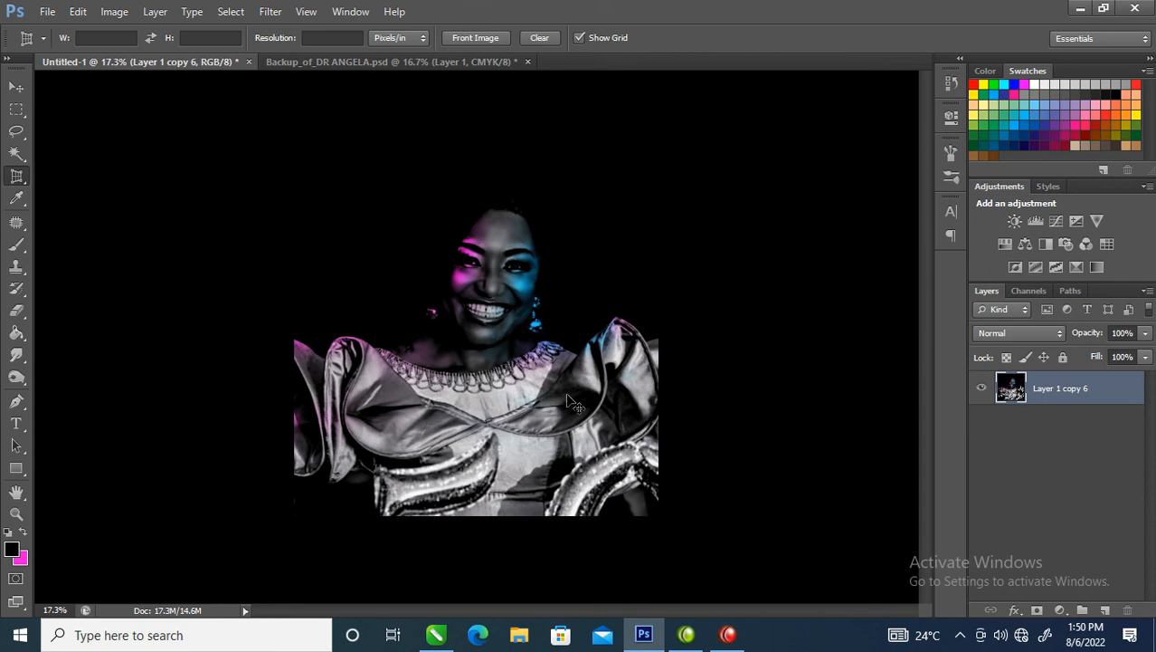
key("ctrl+z")
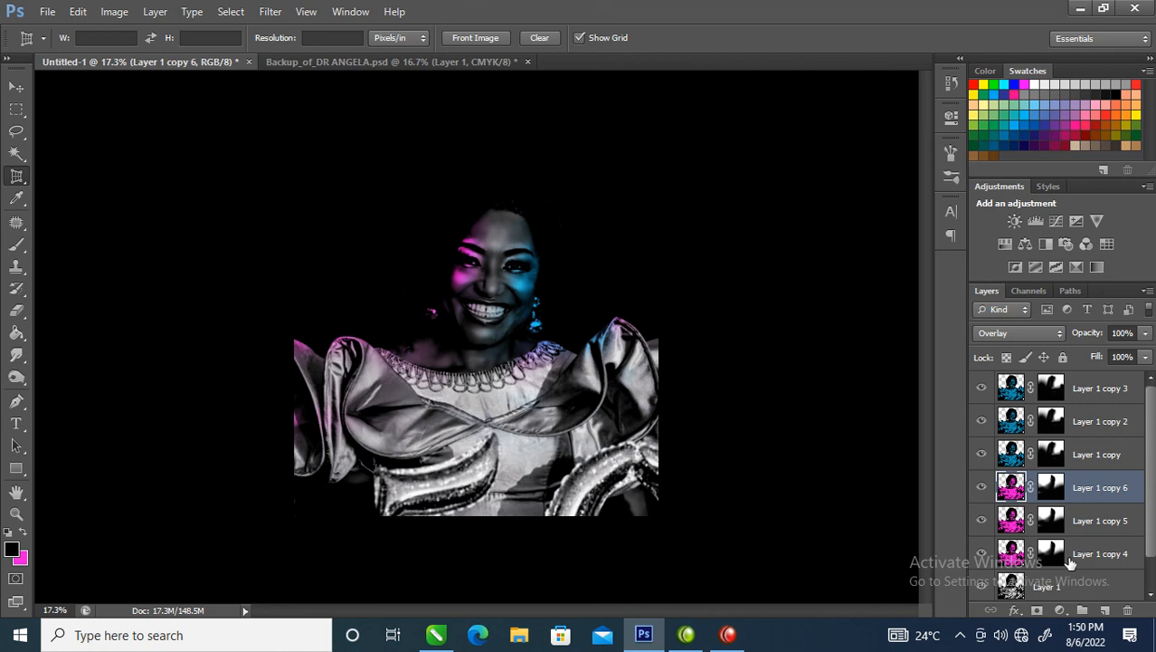
key("ctrl+shift+e")
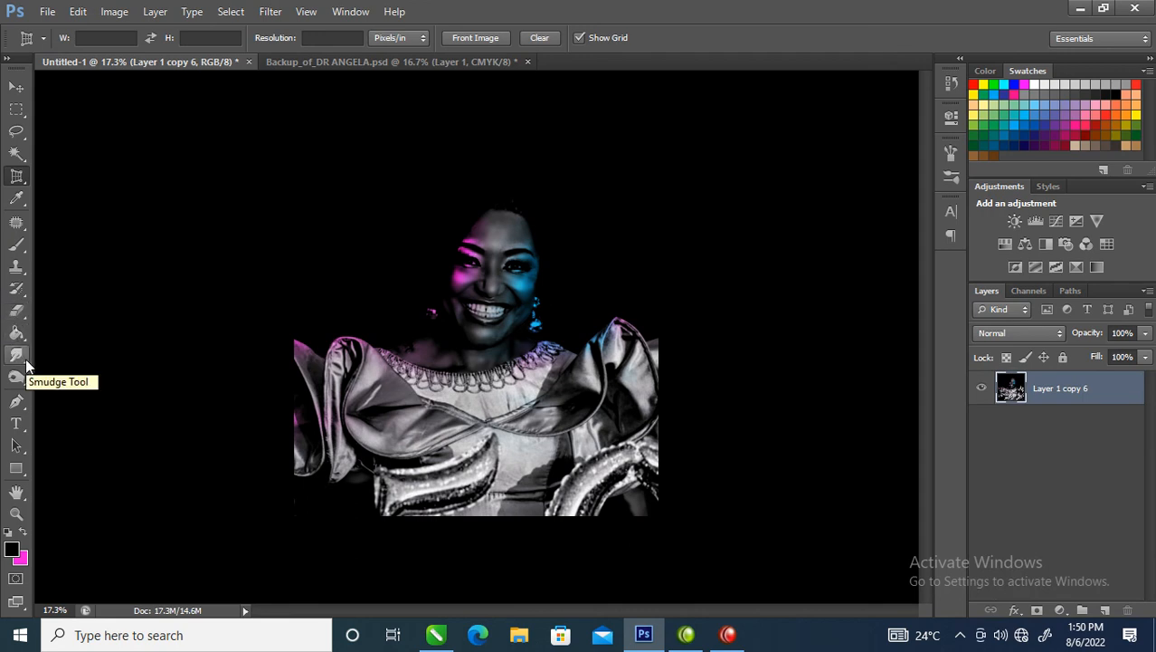
key("ctrl+z")
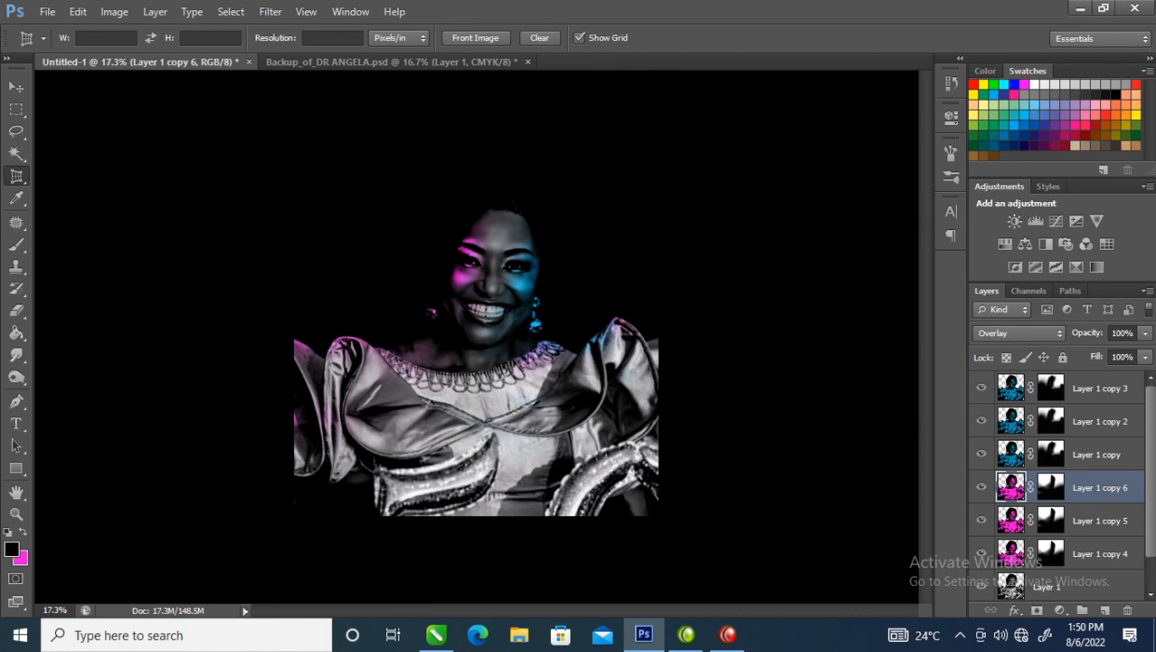
- Select the black background layer, Layer 0
scroll(1151, 444, "down", 1)
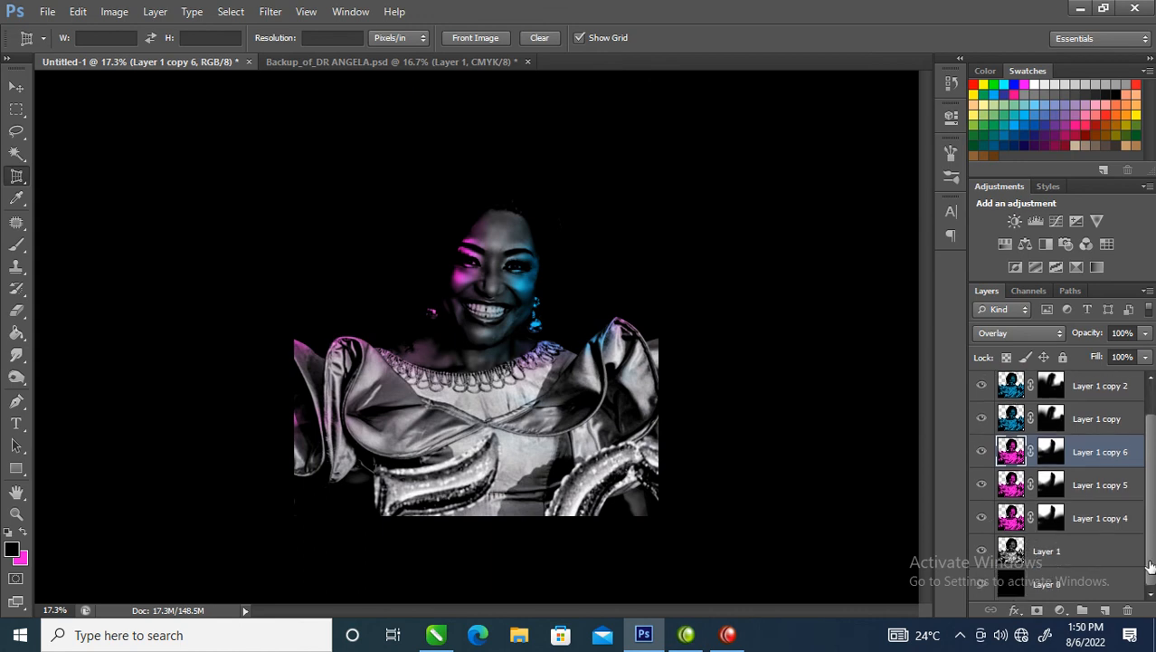
left_click(1083, 590)
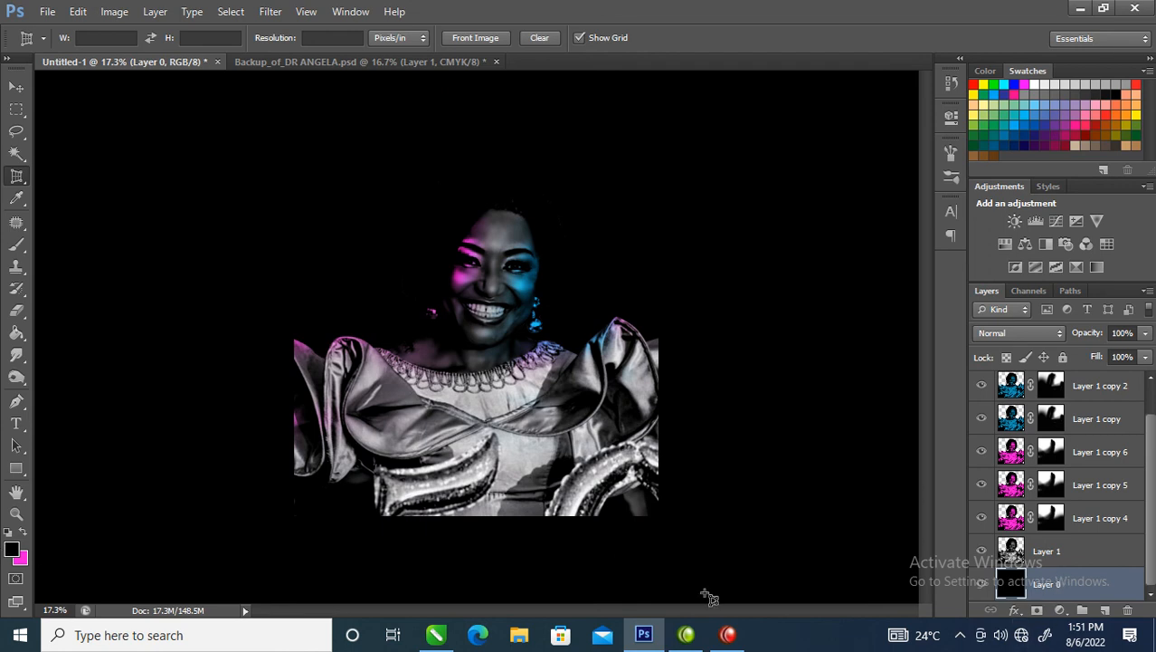
- Paint a soft magenta glow behind the head's magenta-lit side on Layer 0, using the Brush tool at size 1237
left_click(22, 534)
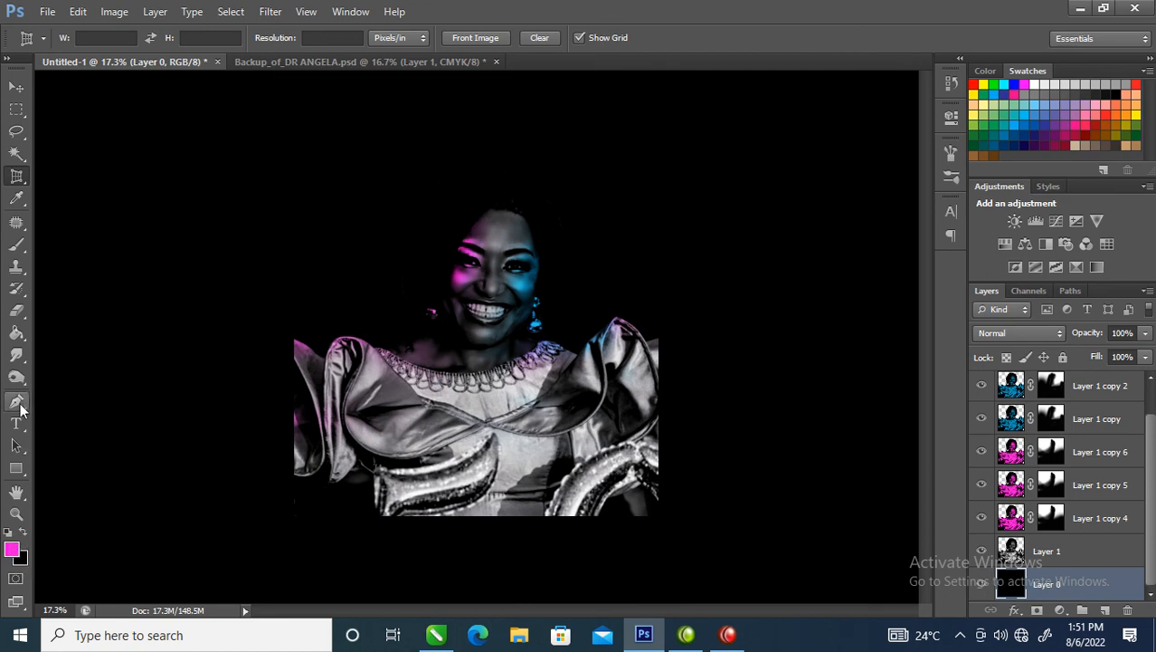
left_click(18, 246)
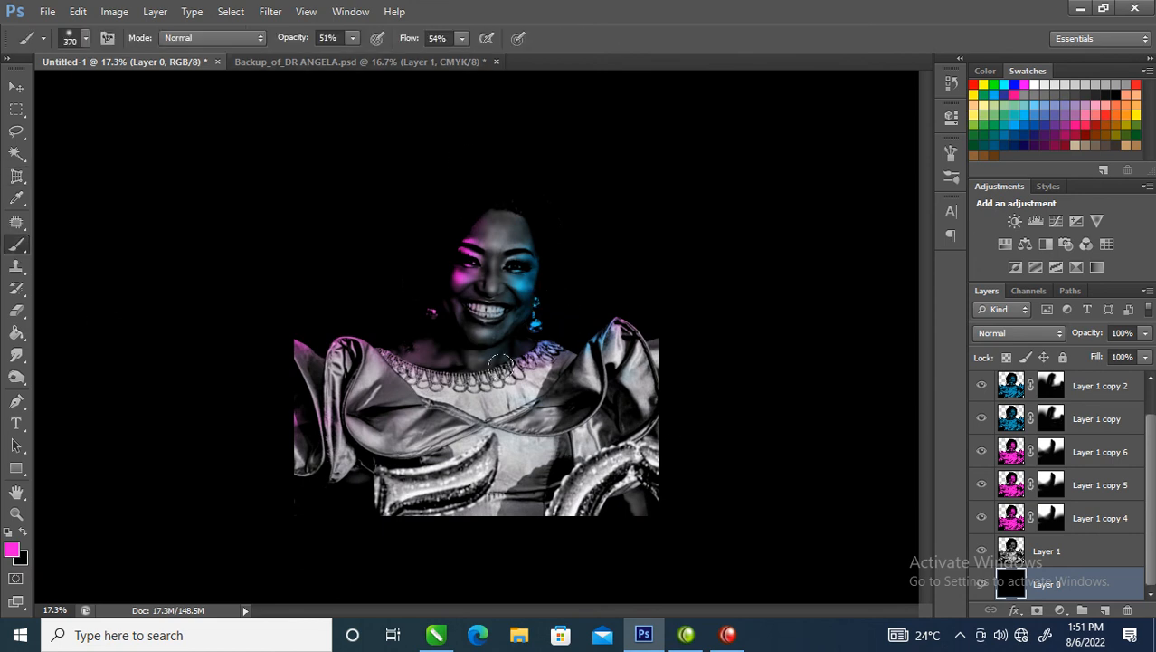
mouse_move(529, 318)
left_mouse_down()
mouse_move(565, 332)
mouse_move(423, 276)
left_mouse_up()
right_click(419, 286, "alt")
left_click_drag(414, 284, 463, 295, "alt")
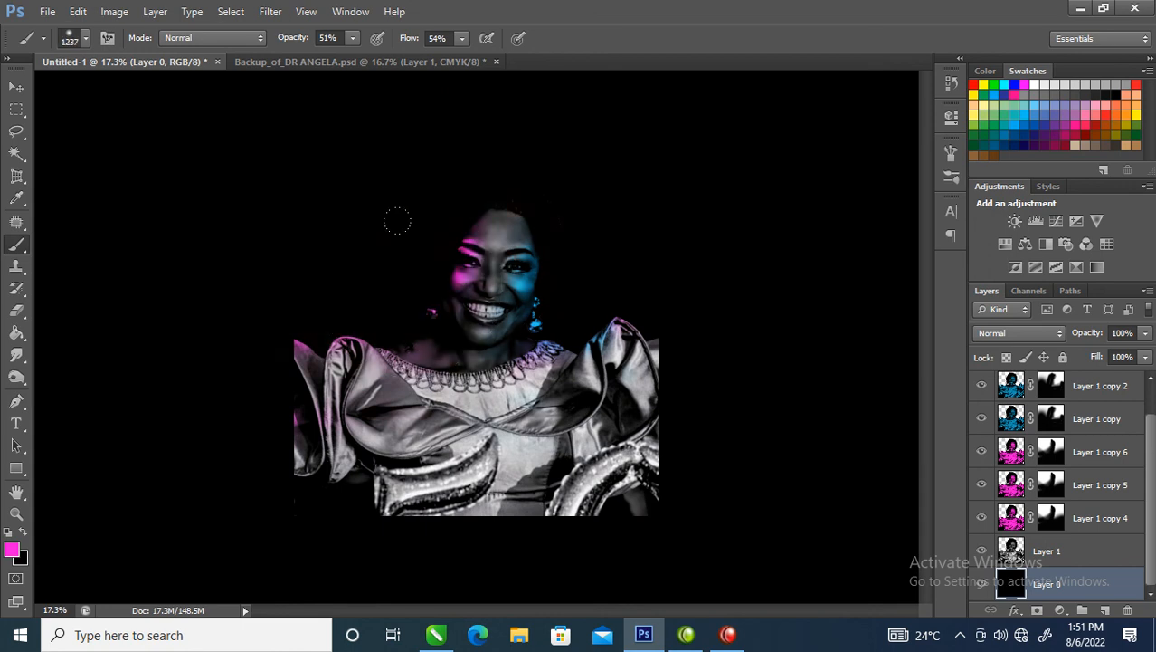
left_click(343, 235)
left_click_drag(343, 235, 352, 233)
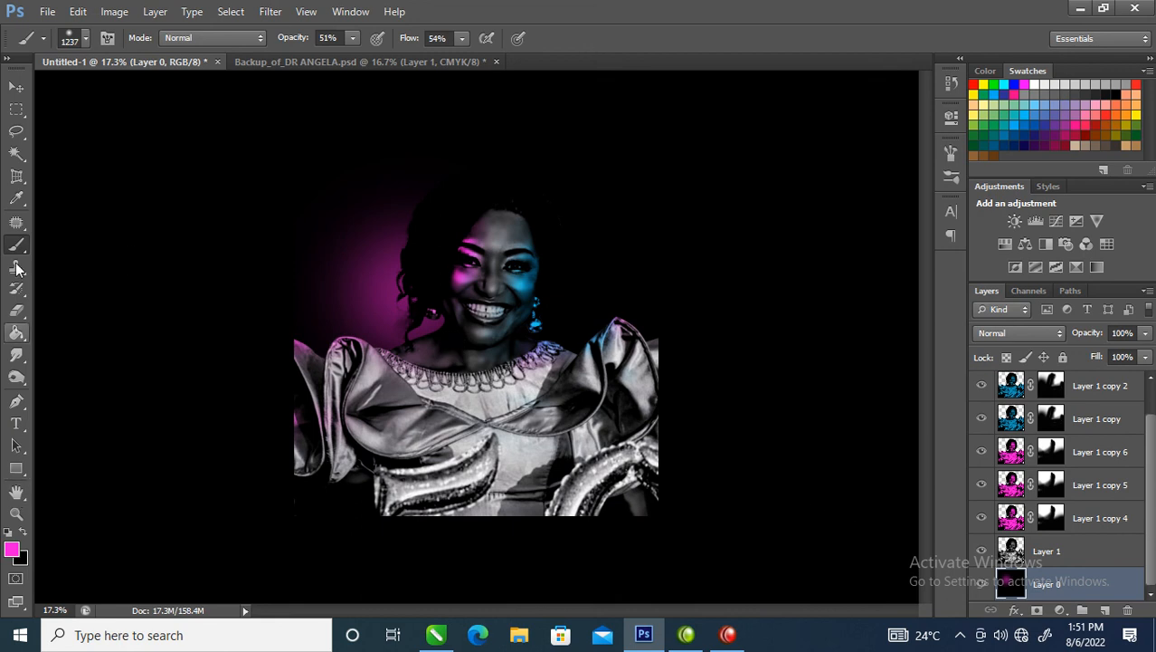
- Sample the blue from the lit cheek and paint a soft blue glow behind the blue-lit side of the head
left_click(17, 200)
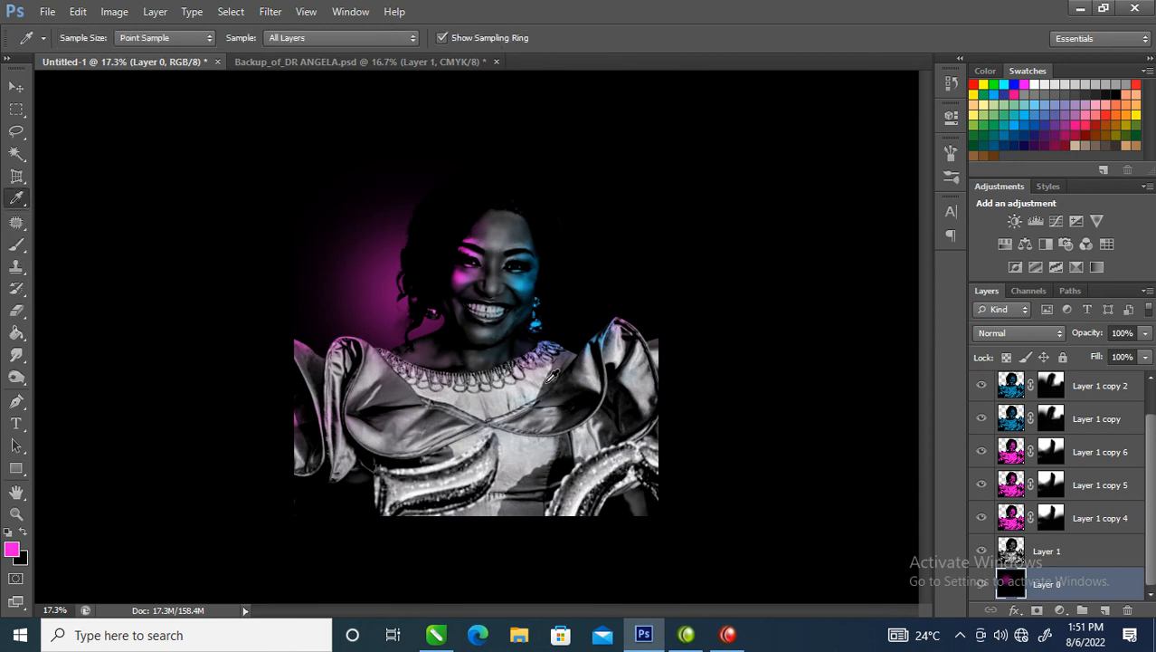
left_click(530, 282)
left_click(18, 244)
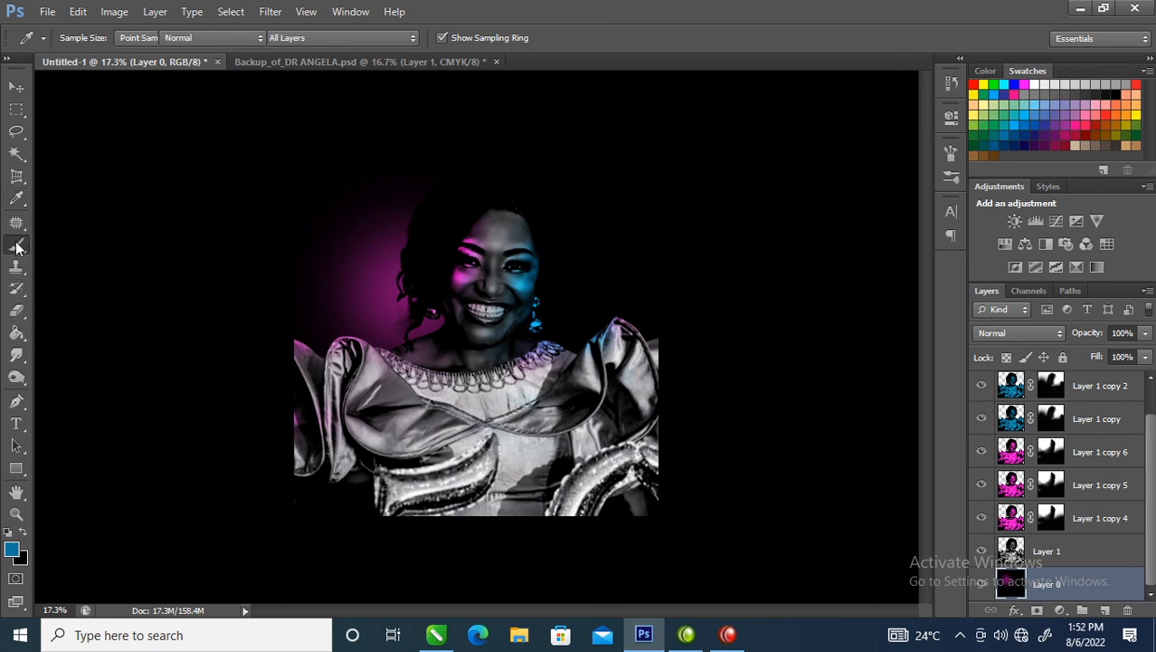
left_click(496, 236)
left_click(494, 240)
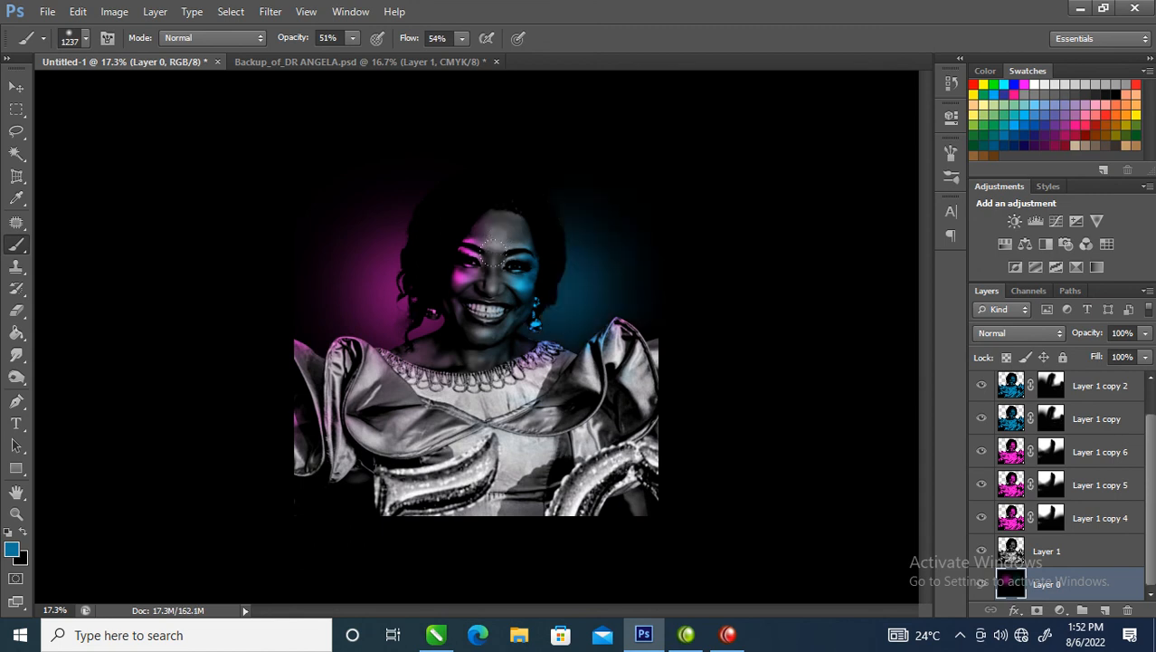
left_click(493, 252)
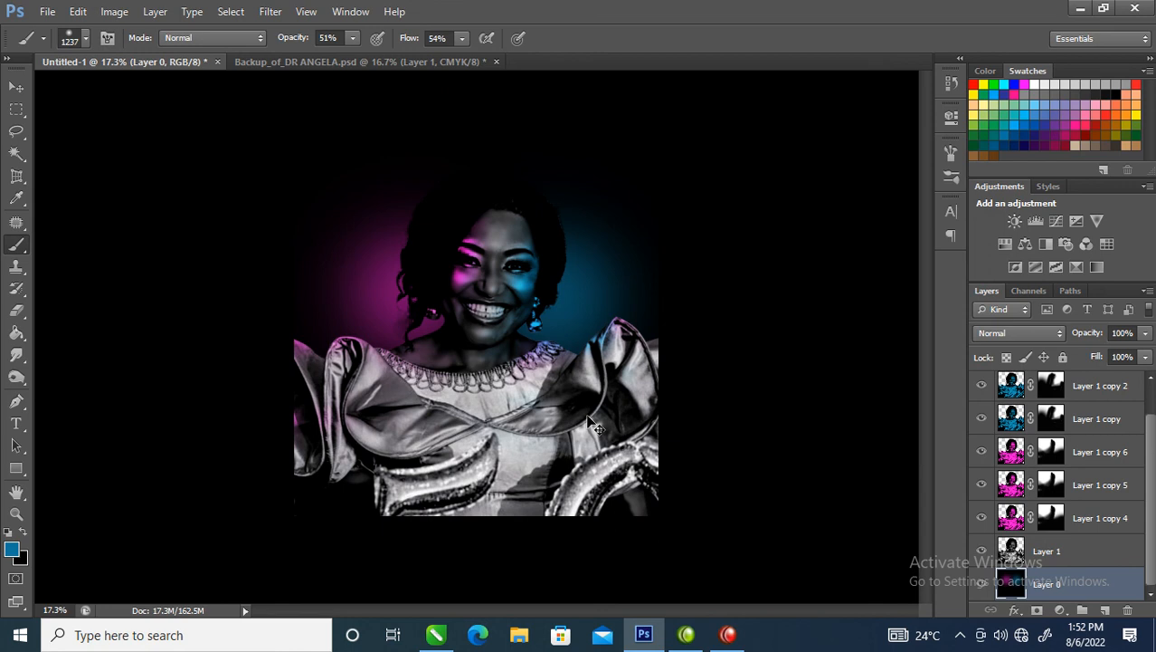
- Merge all visible layers and apply Levels to the result with black input 26 and midtone input 1.03
key("ctrl+shift+e")
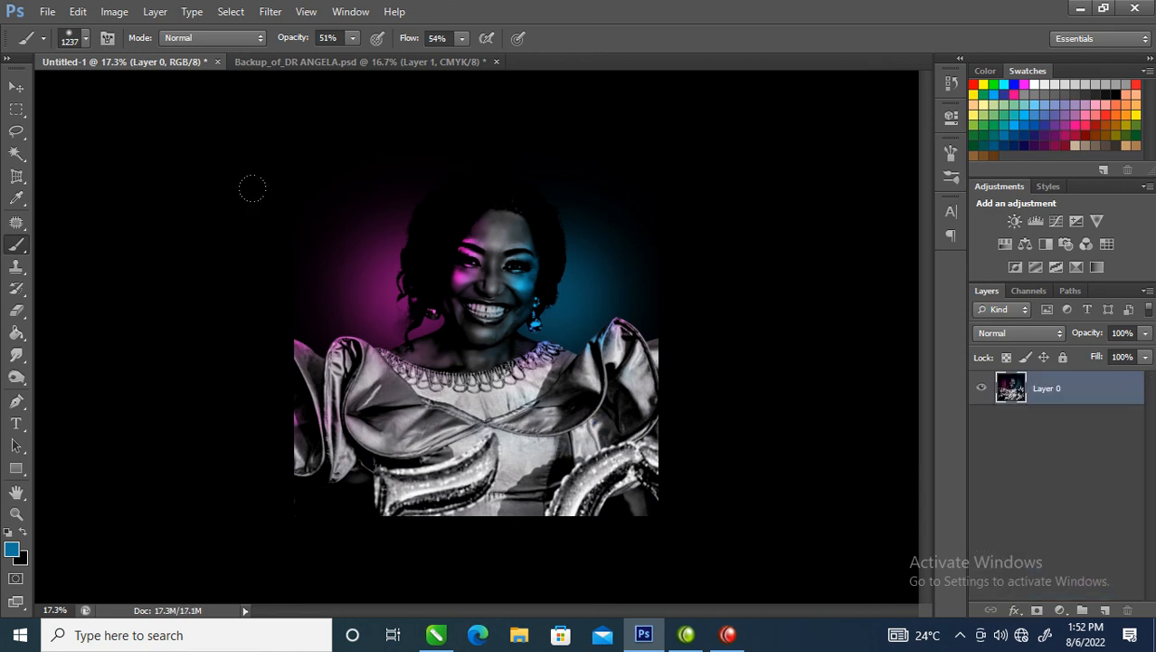
left_click(115, 13)
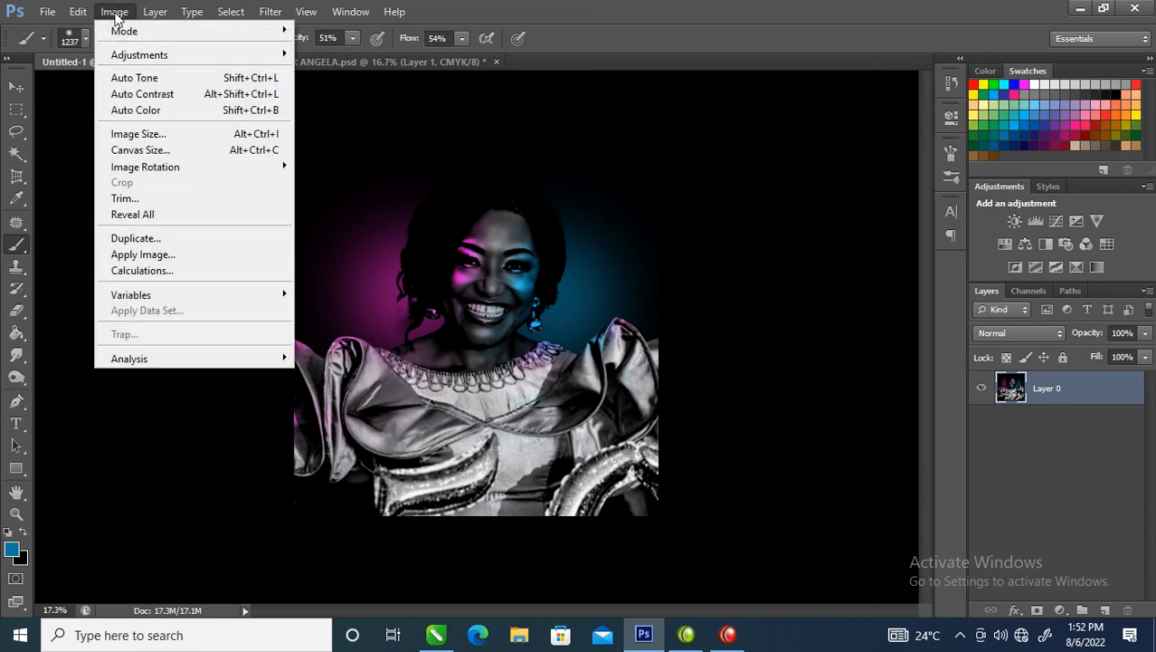
mouse_move(153, 59)
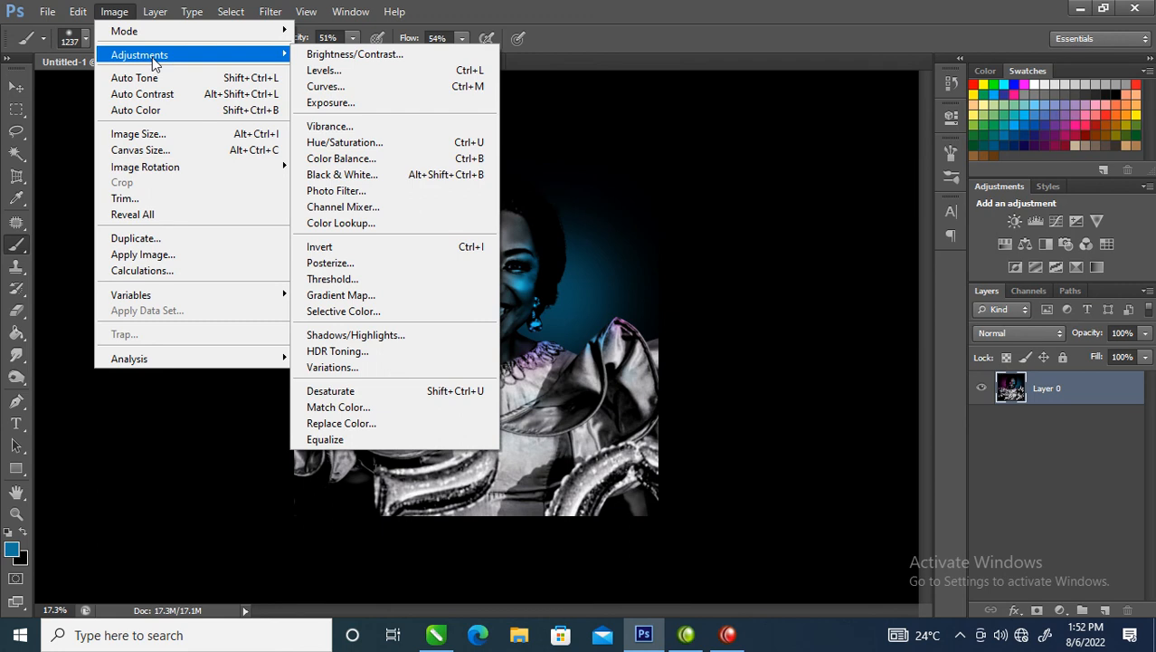
left_click(323, 71)
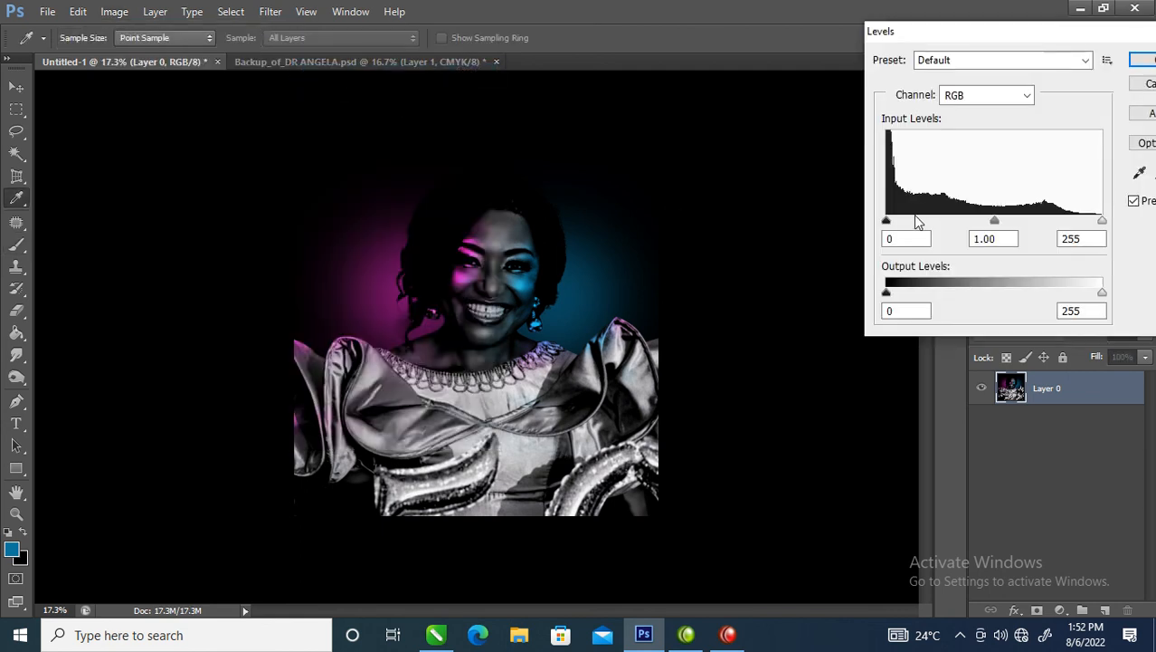
left_click_drag(890, 224, 912, 224)
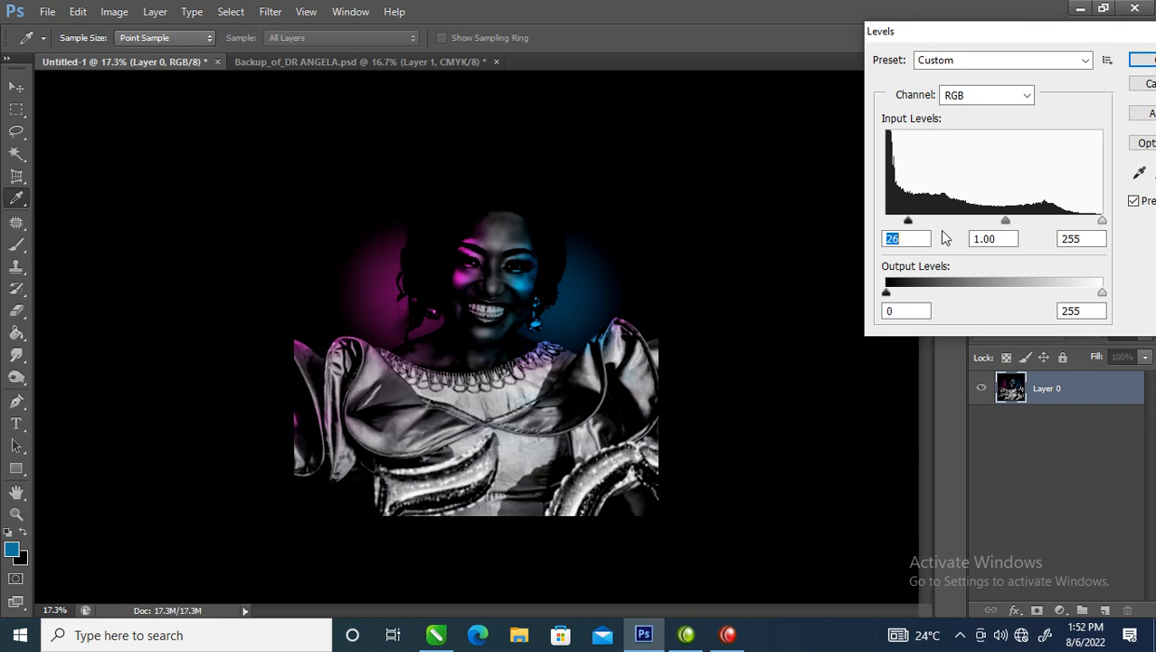
left_click_drag(1008, 223, 962, 223)
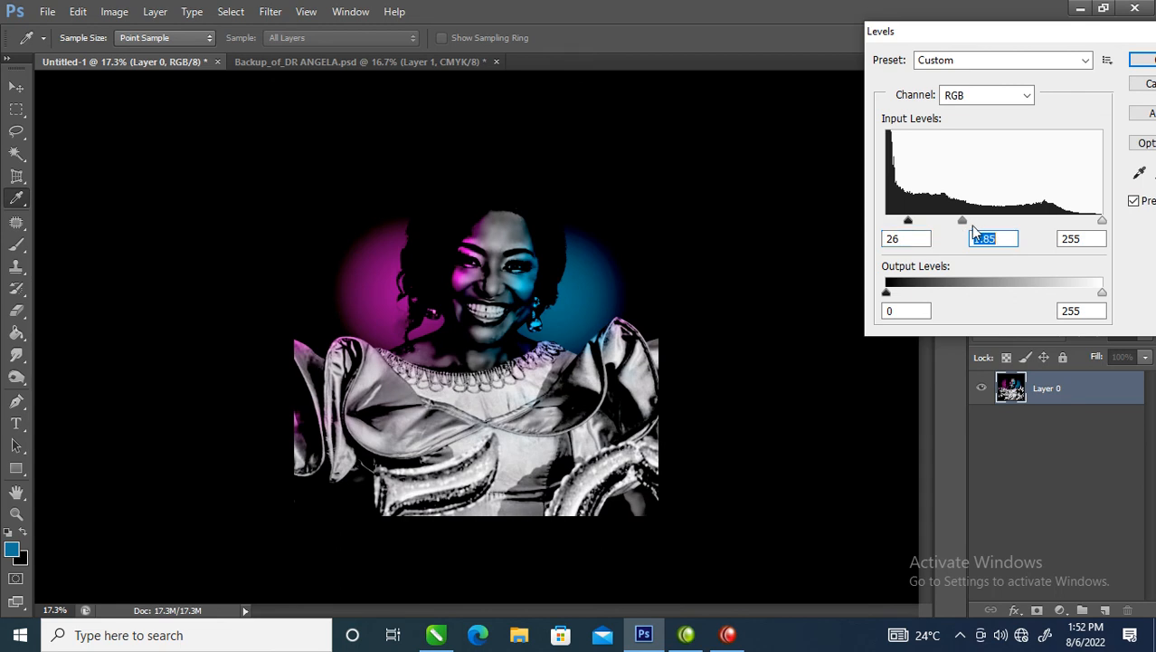
left_click_drag(963, 224, 1004, 227)
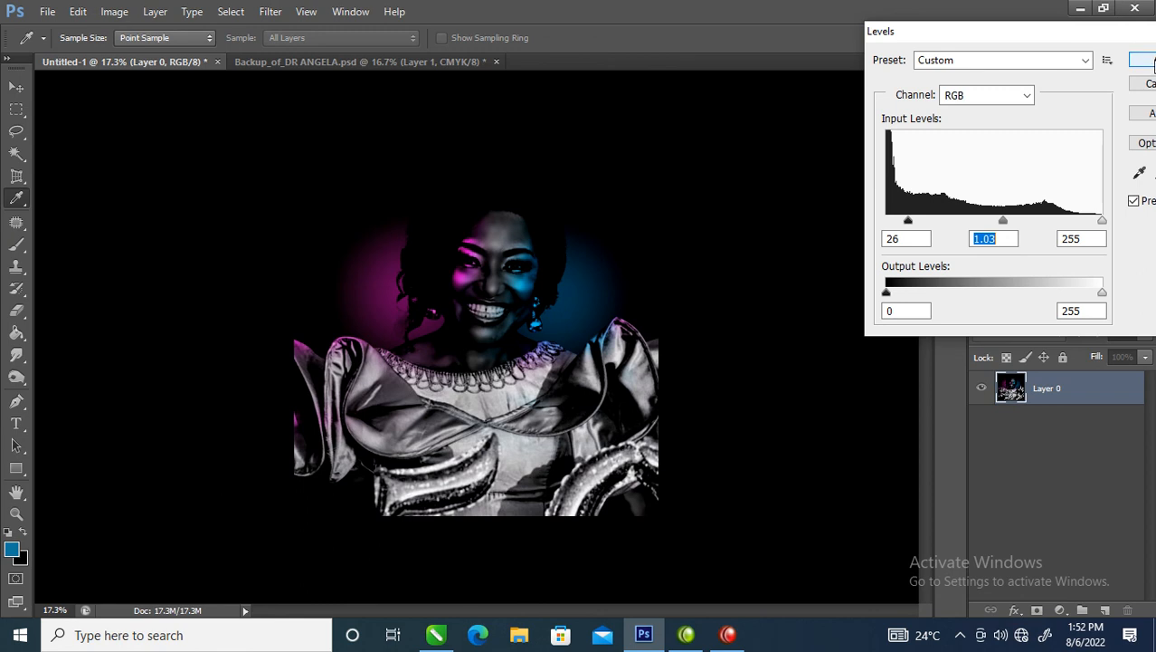
left_click(1149, 59)
key("b")
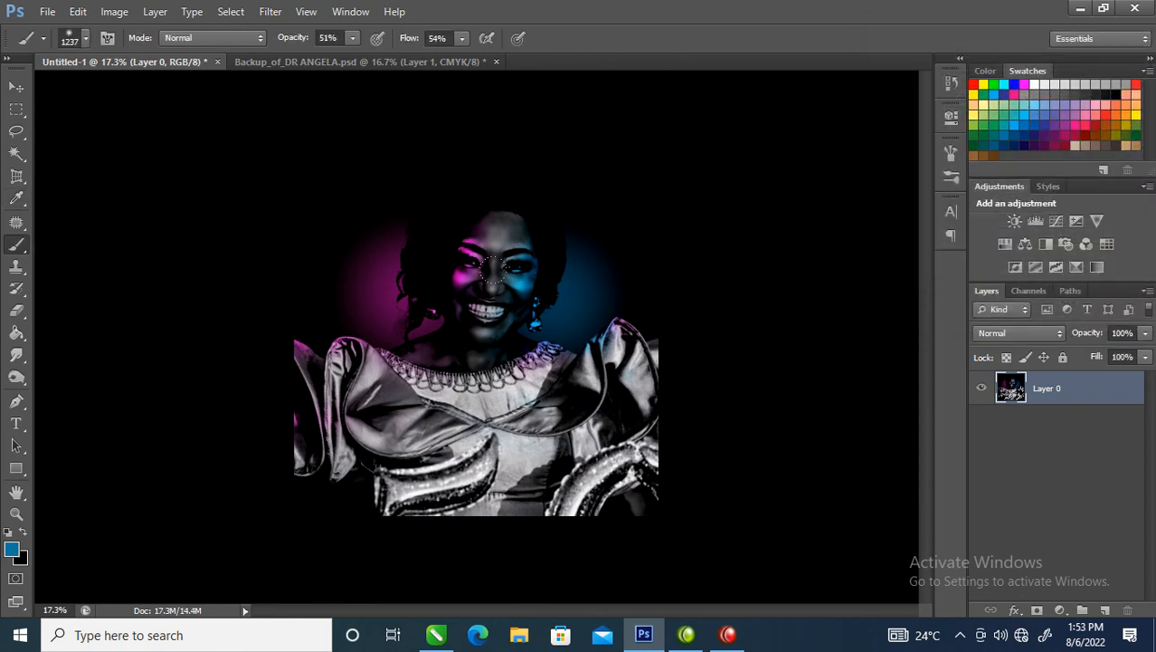